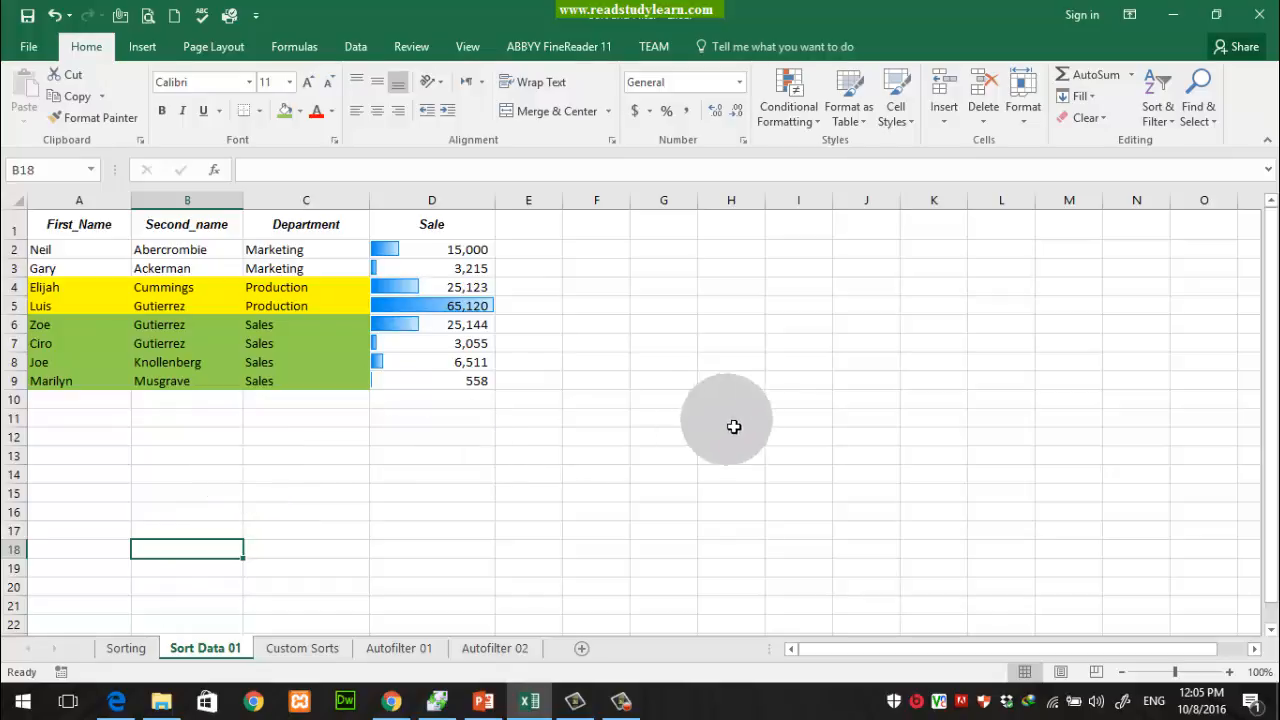
Open a custom sort for the data range A2:D9 and delete the existing Second_name sort level
{"action": "left_click", "coordinate": [360, 380]}
{"action": "left_click", "coordinate": [77, 257]}
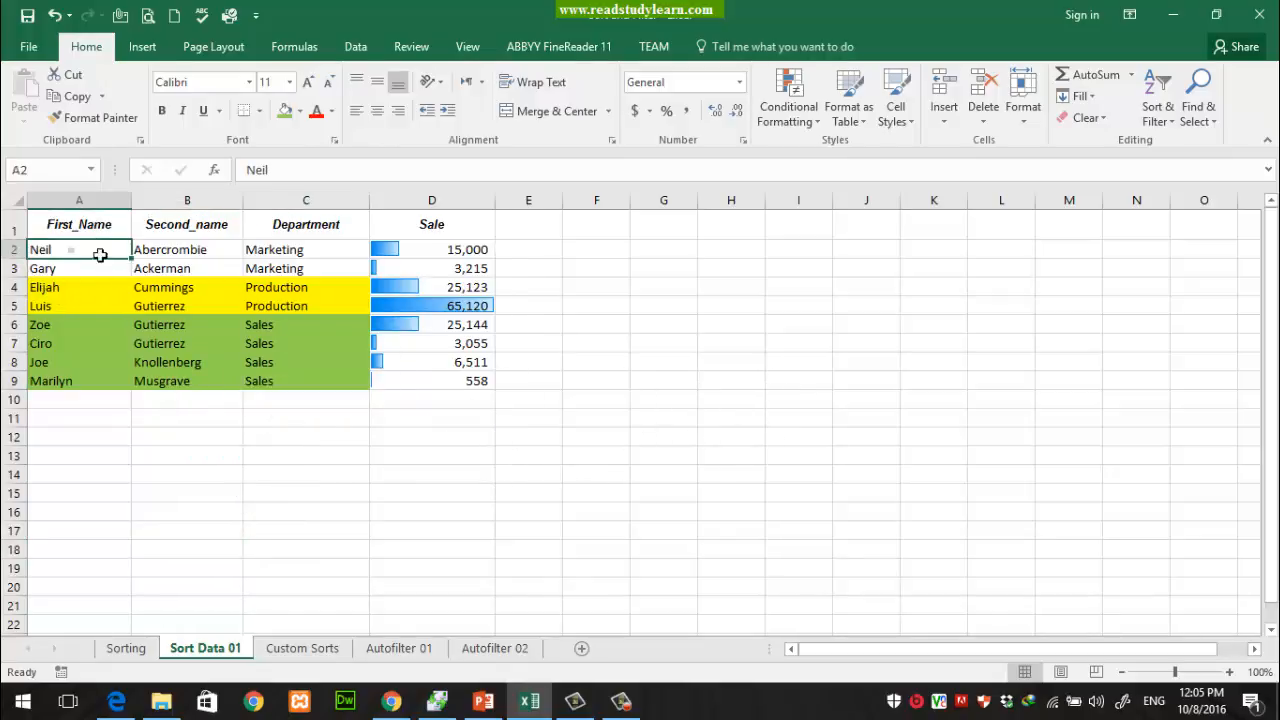
{"action": "left_click_drag", "start_coordinate": [100, 251], "coordinate": [446, 384]}
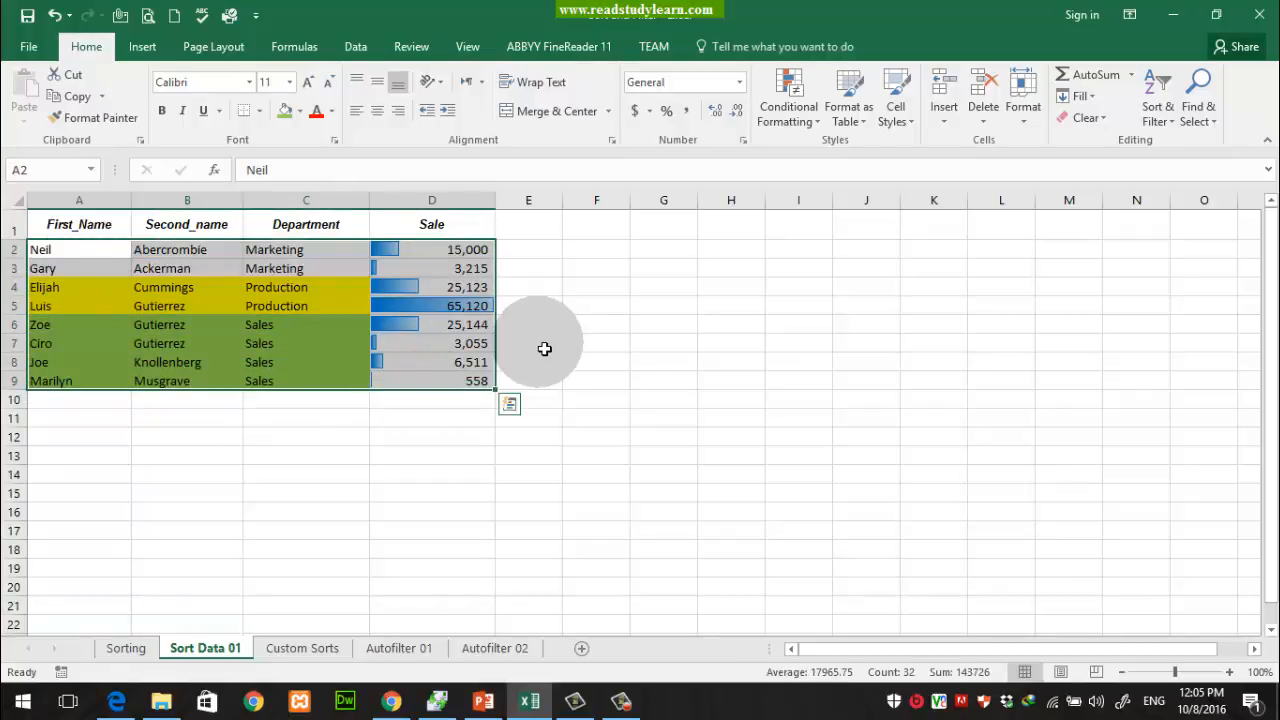
{"action": "left_click", "coordinate": [1158, 119]}
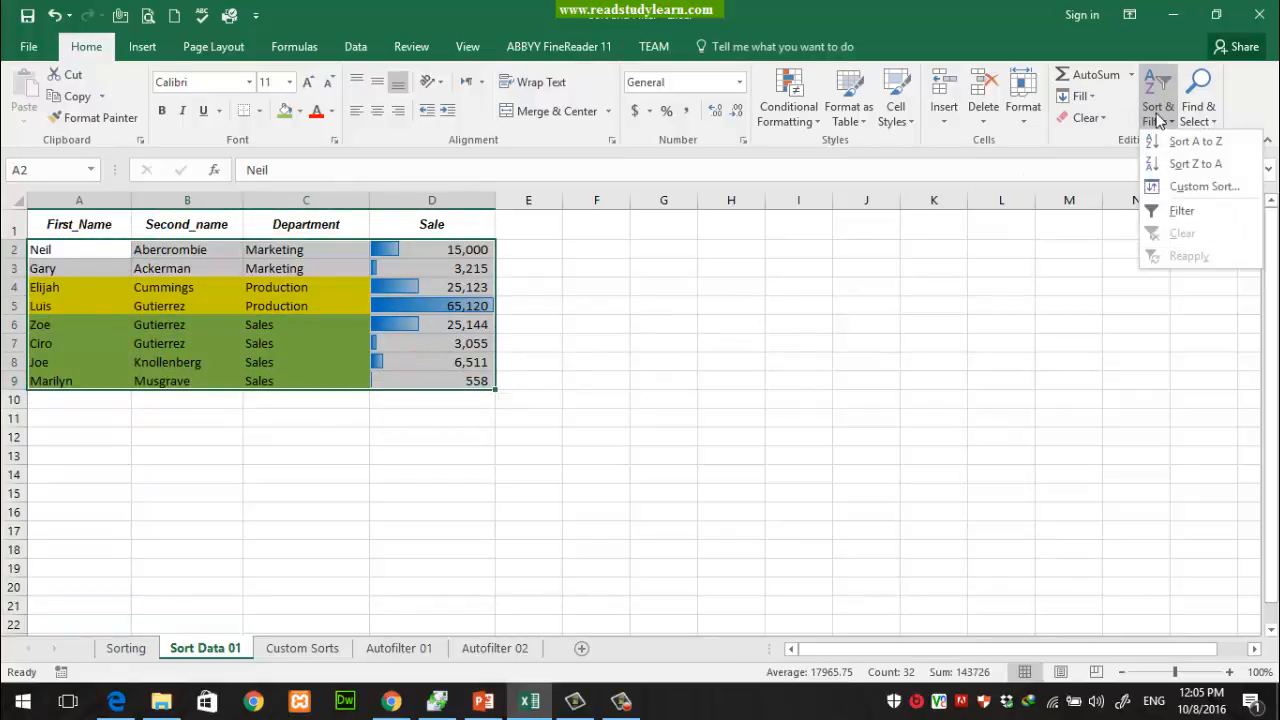
{"action": "left_click", "coordinate": [1199, 191]}
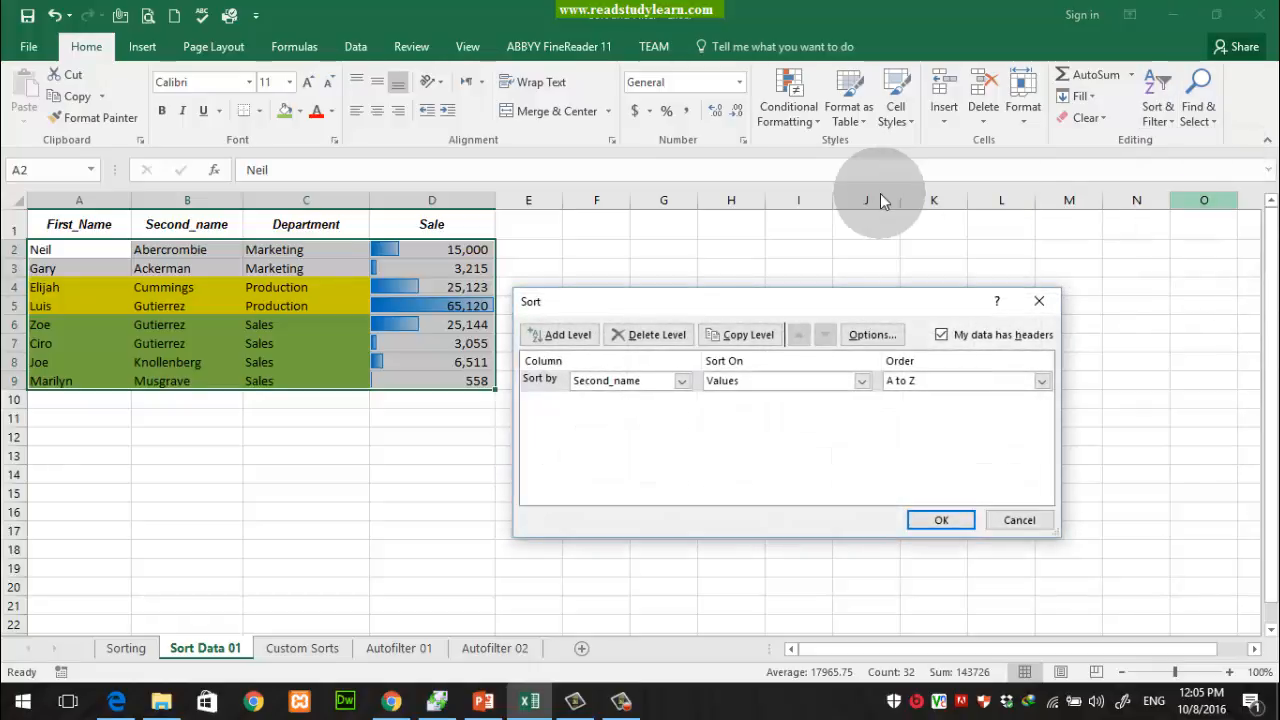
{"action": "left_click", "coordinate": [540, 380]}
{"action": "left_click", "coordinate": [633, 338]}
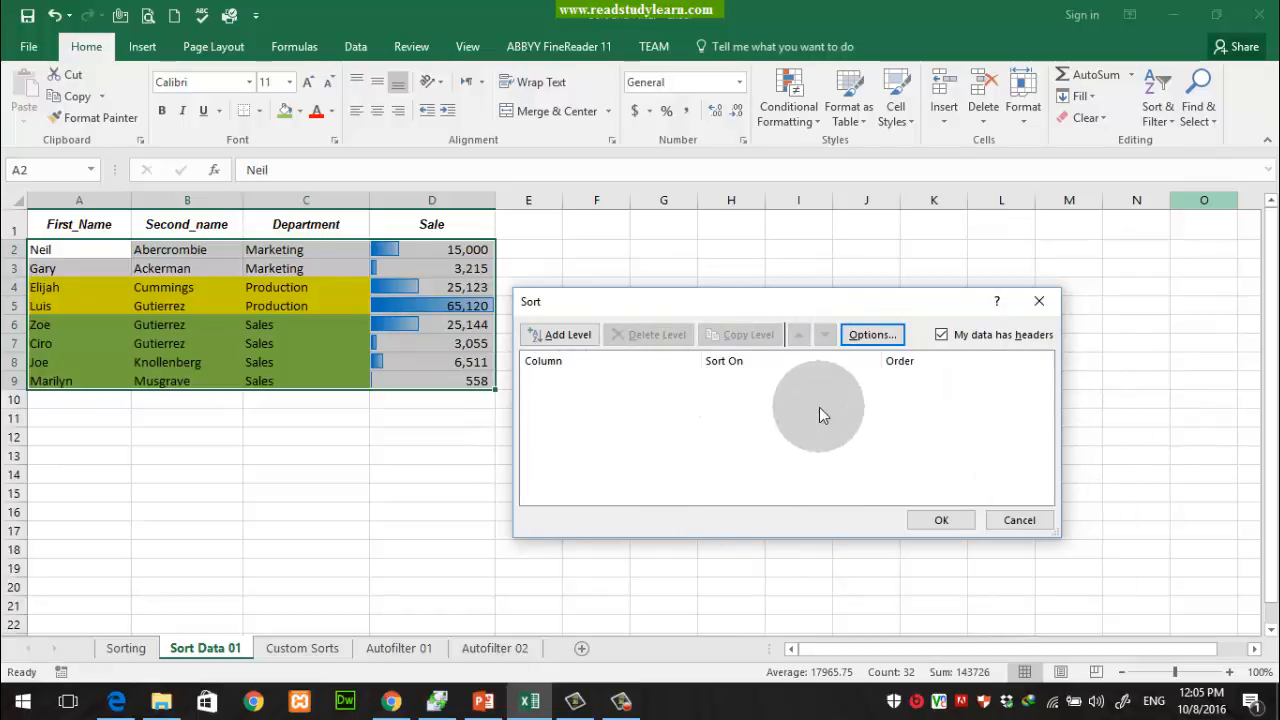
Add a sort level for First_Name on Values in A to Z order and apply the sort
{"action": "left_click", "coordinate": [541, 334]}
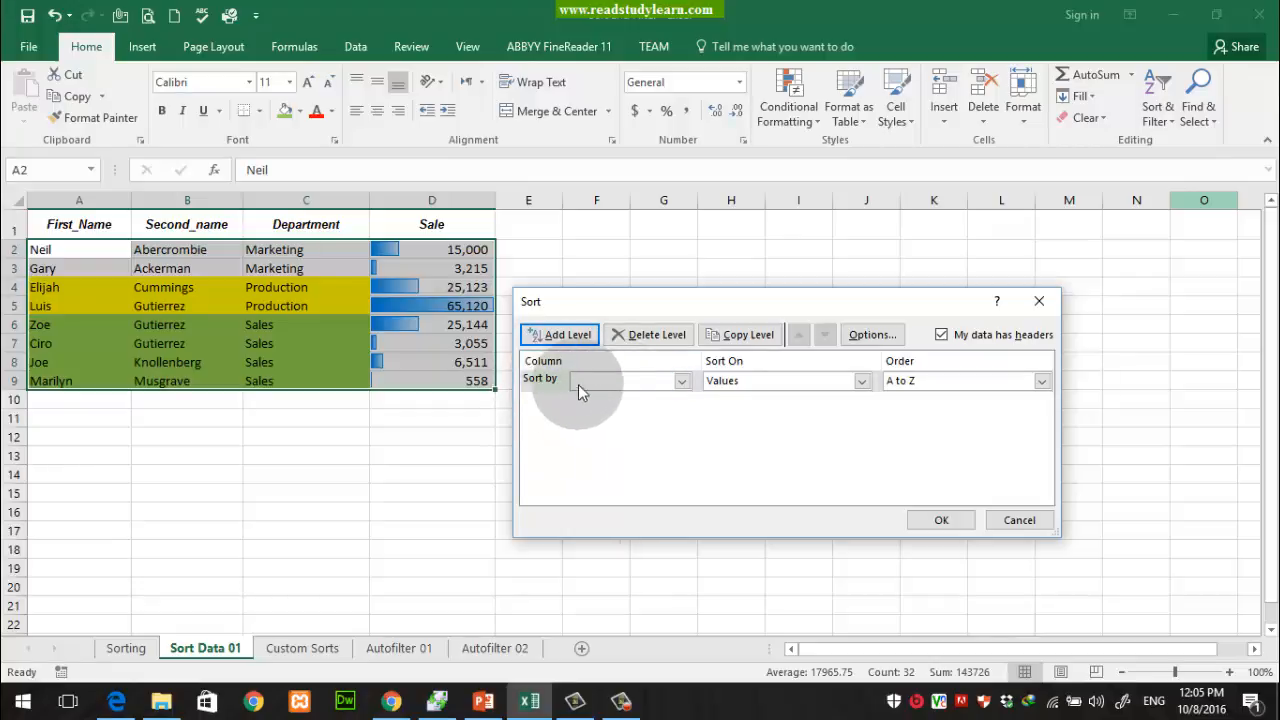
{"action": "left_click", "coordinate": [684, 381]}
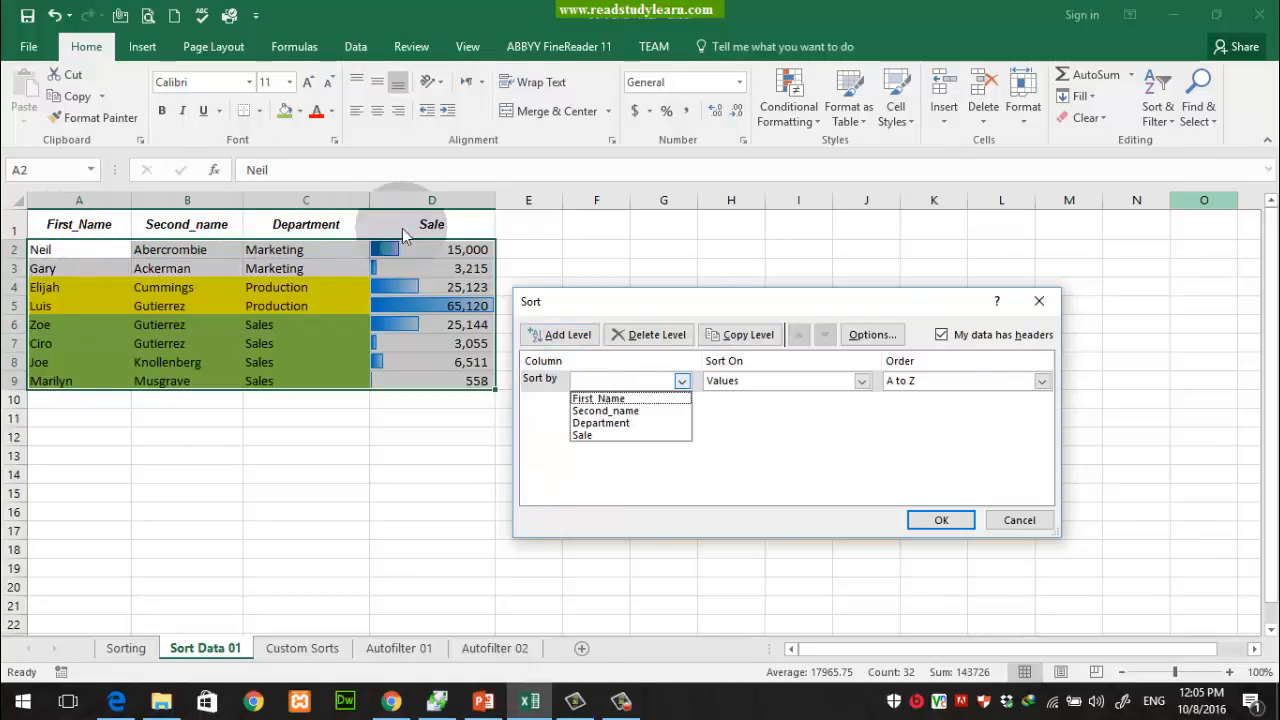
{"action": "left_click", "coordinate": [642, 399]}
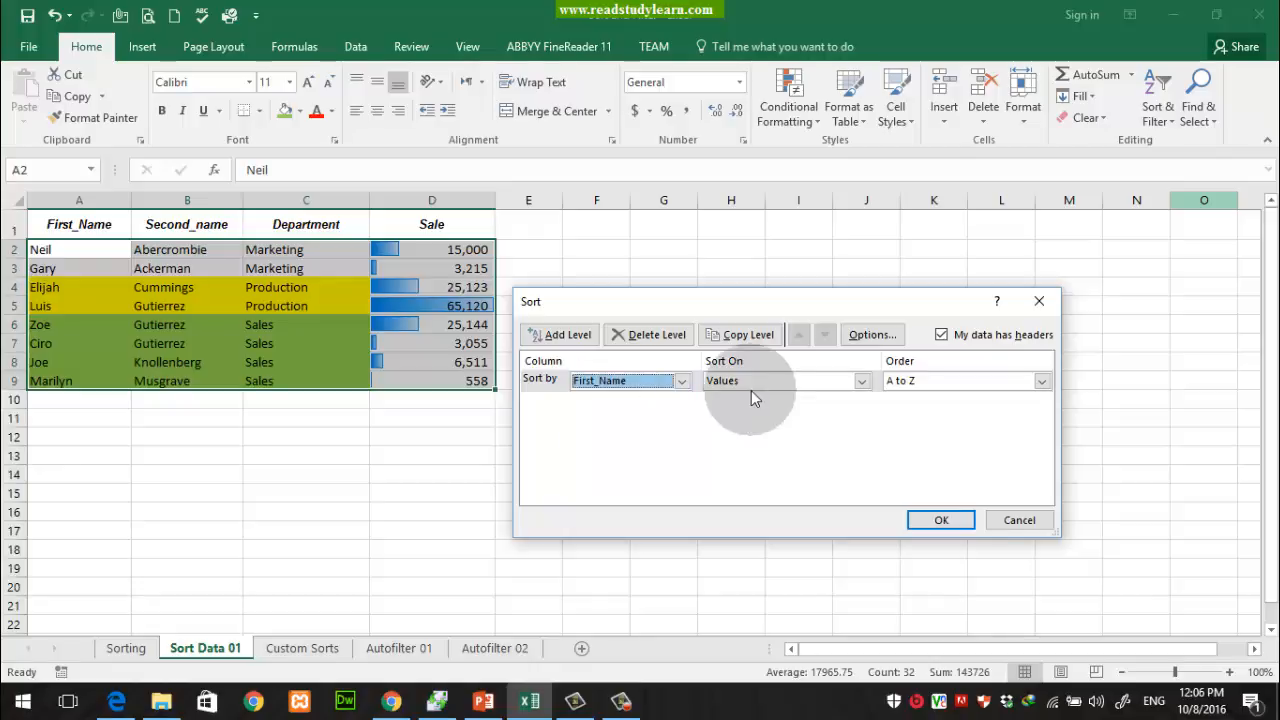
{"action": "left_click", "coordinate": [861, 382]}
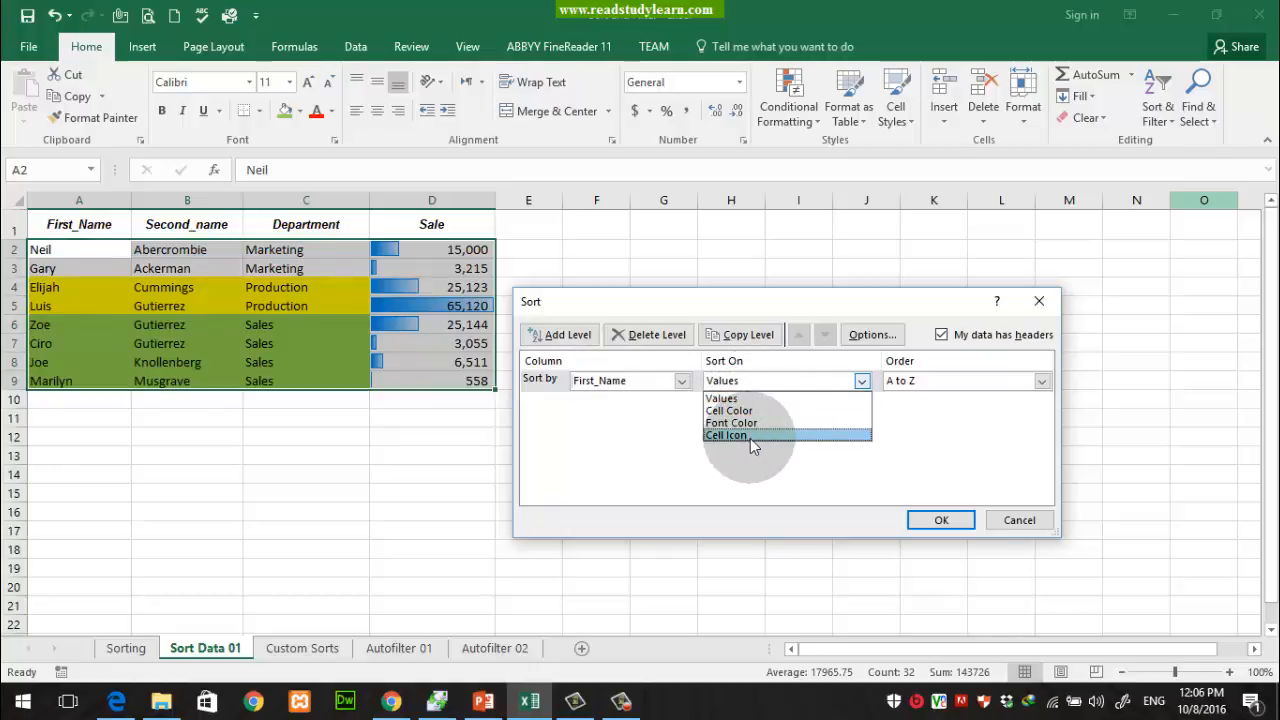
{"action": "left_click", "coordinate": [739, 399]}
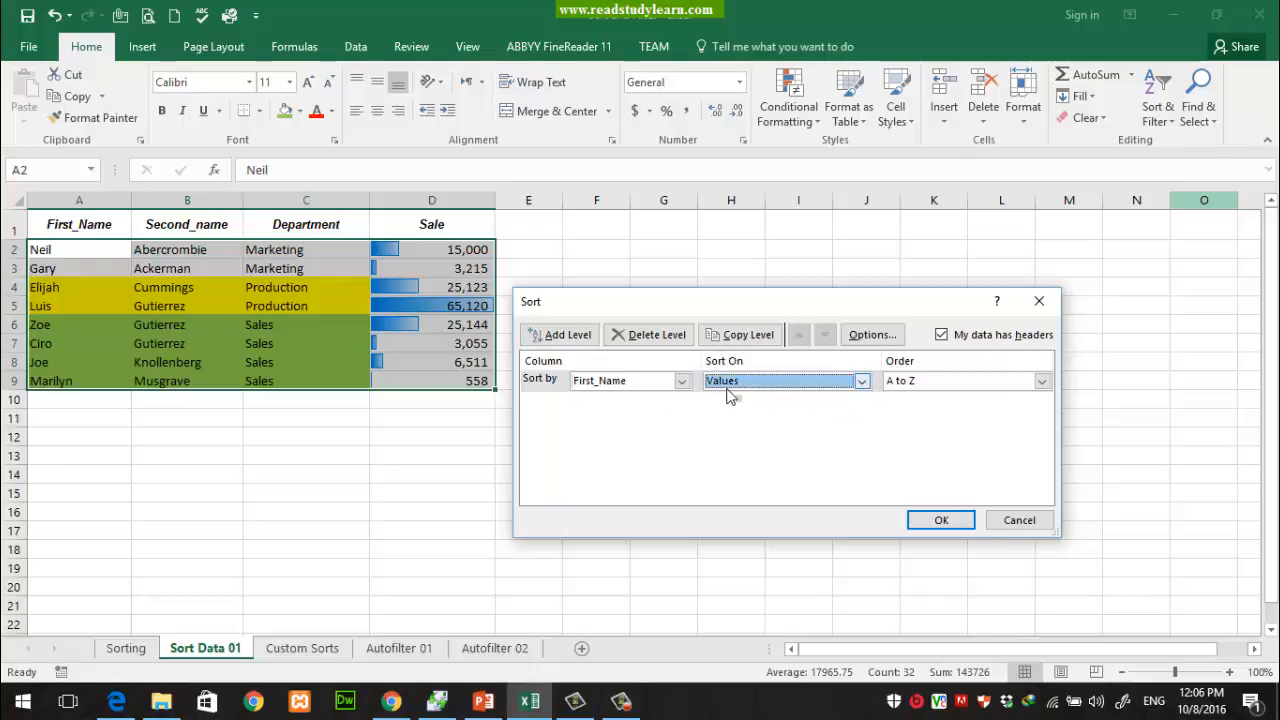
{"action": "left_click", "coordinate": [909, 386]}
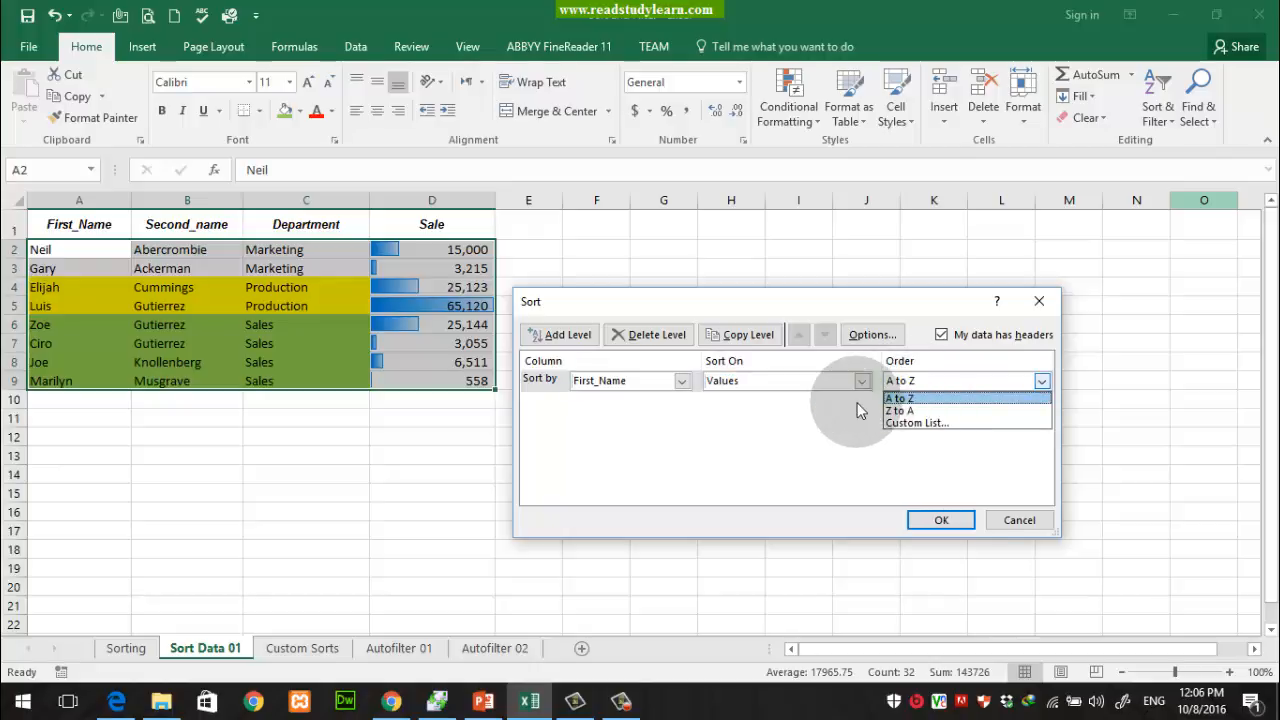
{"action": "left_click", "coordinate": [928, 399]}
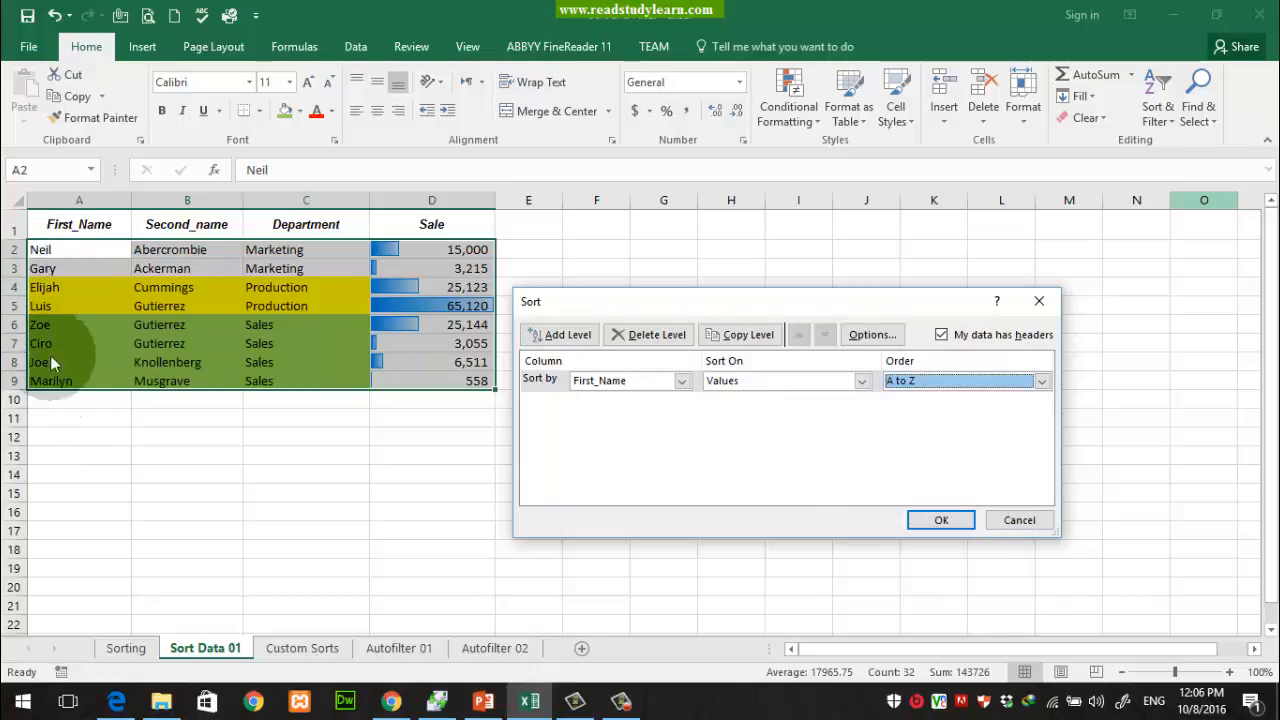
{"action": "left_click", "coordinate": [932, 522]}
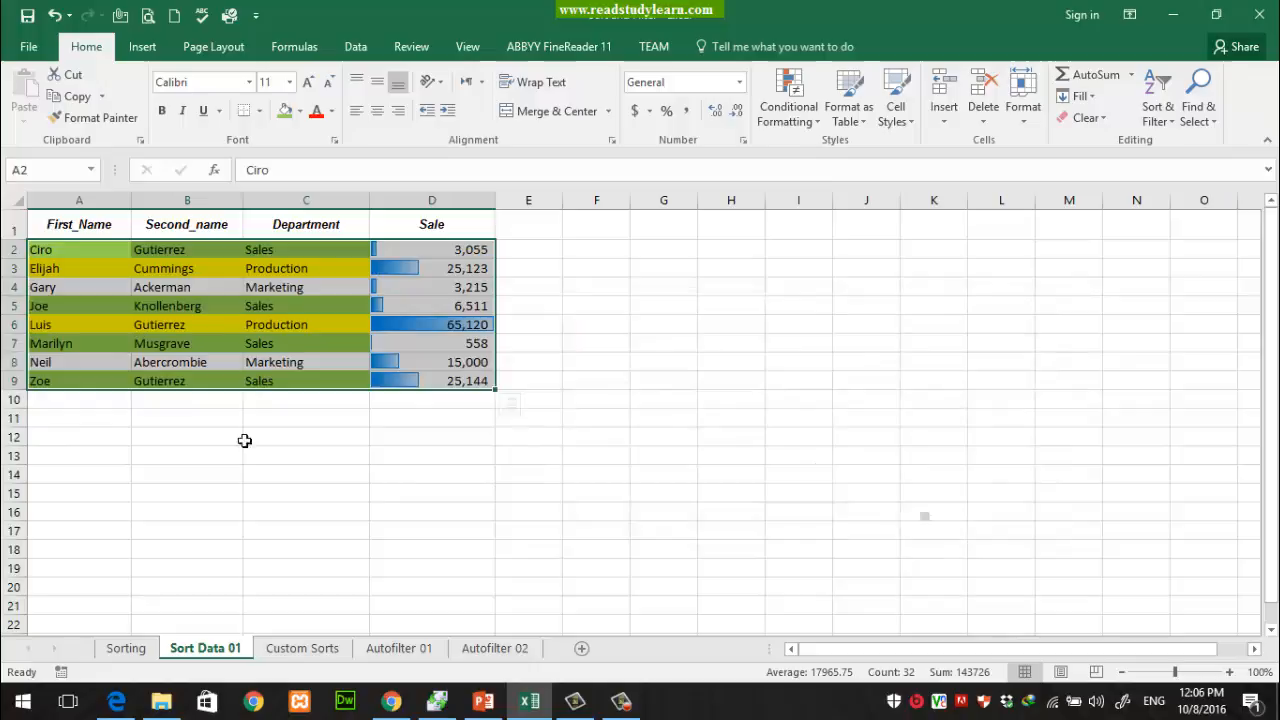
{"action": "left_click", "coordinate": [46, 250]}
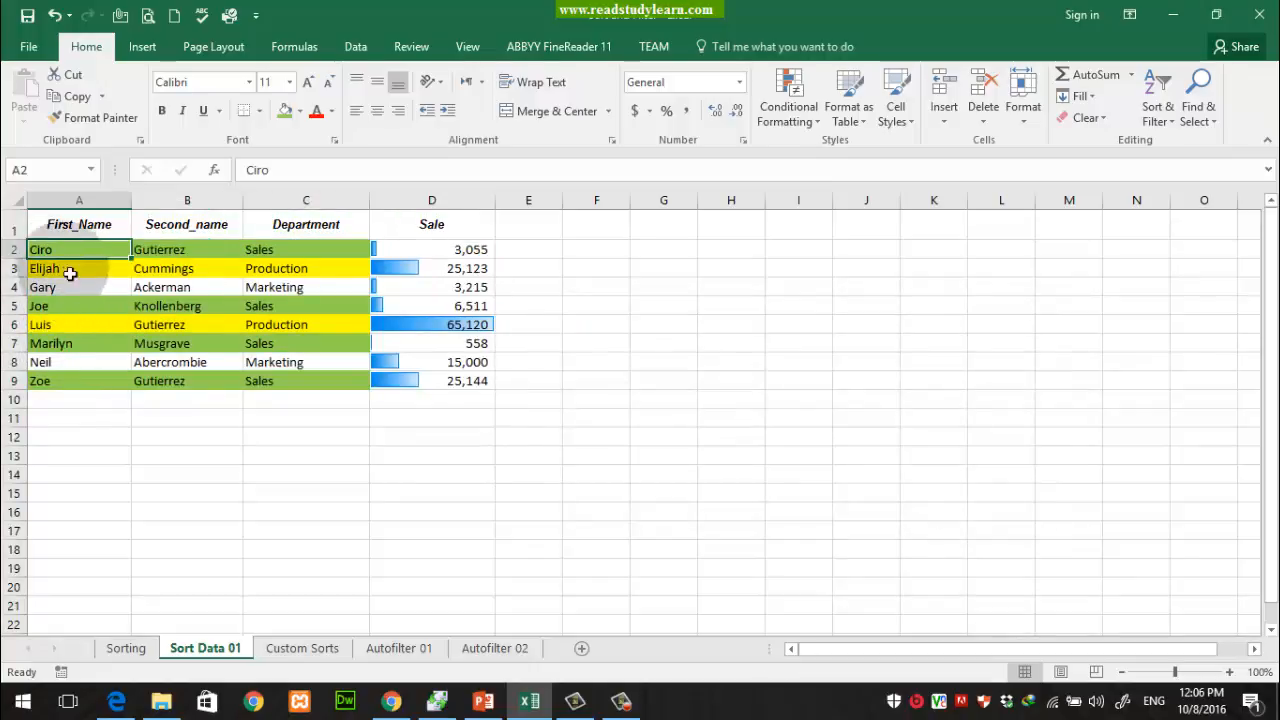
{"action": "left_click_drag", "start_coordinate": [74, 251], "coordinate": [78, 378]}
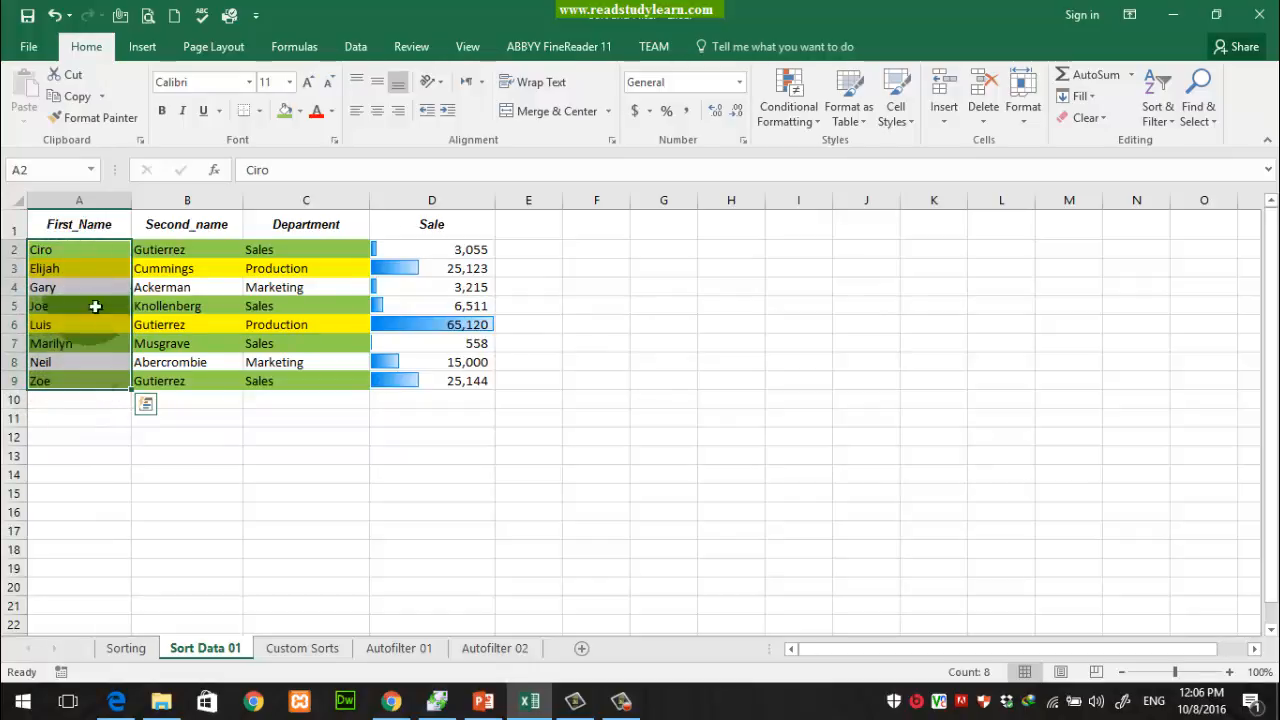
{"action": "left_click_drag", "start_coordinate": [83, 252], "coordinate": [93, 390]}
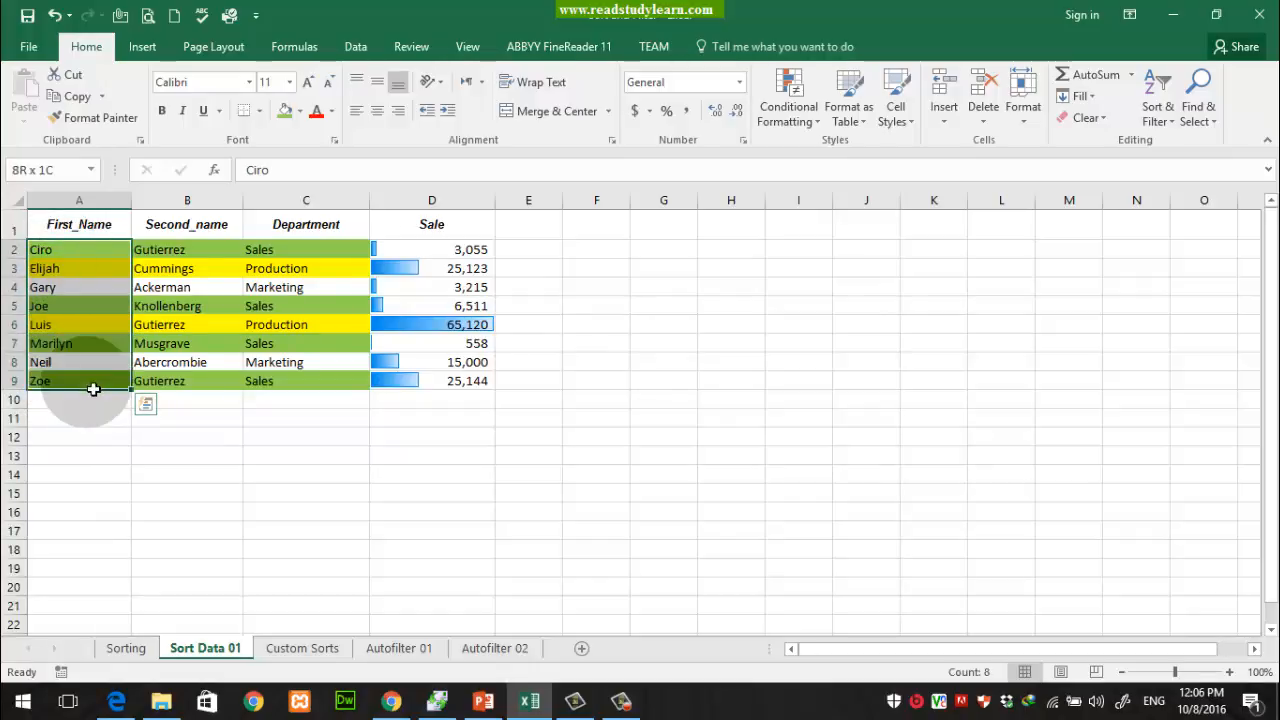
{"action": "left_click_drag", "start_coordinate": [94, 254], "coordinate": [216, 256]}
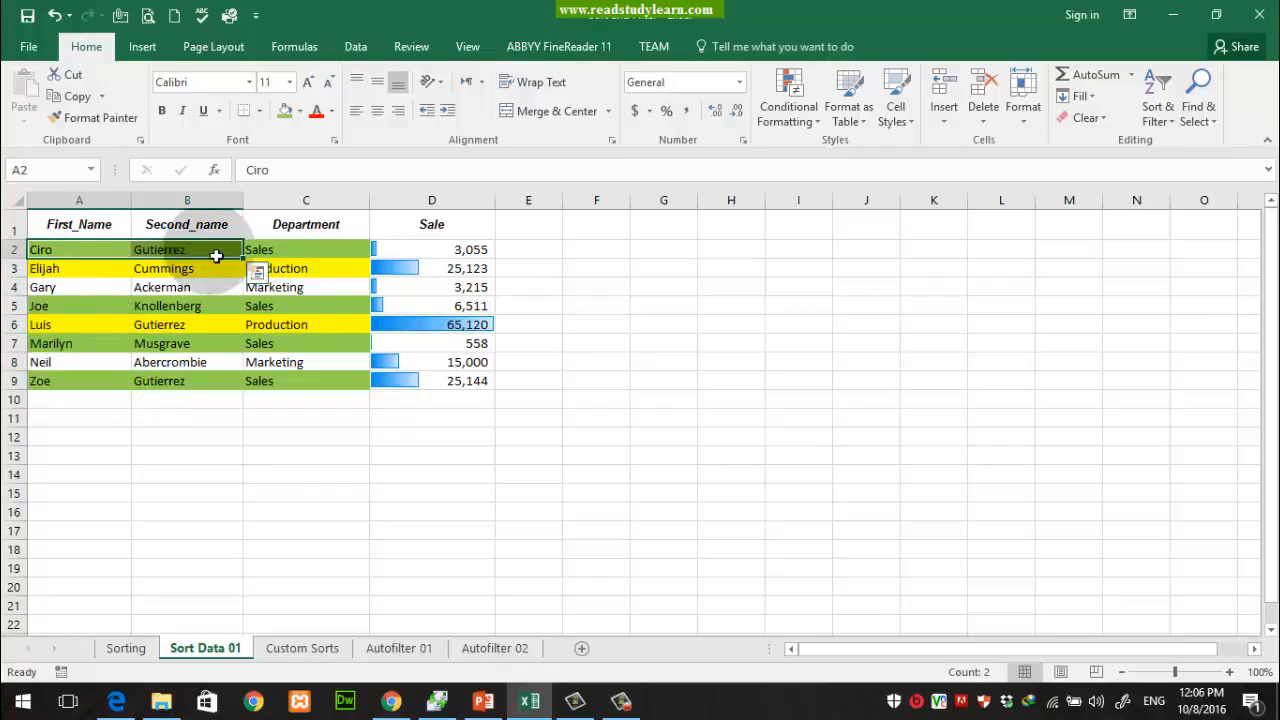
Open a custom sort for A2:D9 and set its level to sort by Second_name on Cell Color
{"action": "left_click_drag", "start_coordinate": [100, 252], "coordinate": [452, 382]}
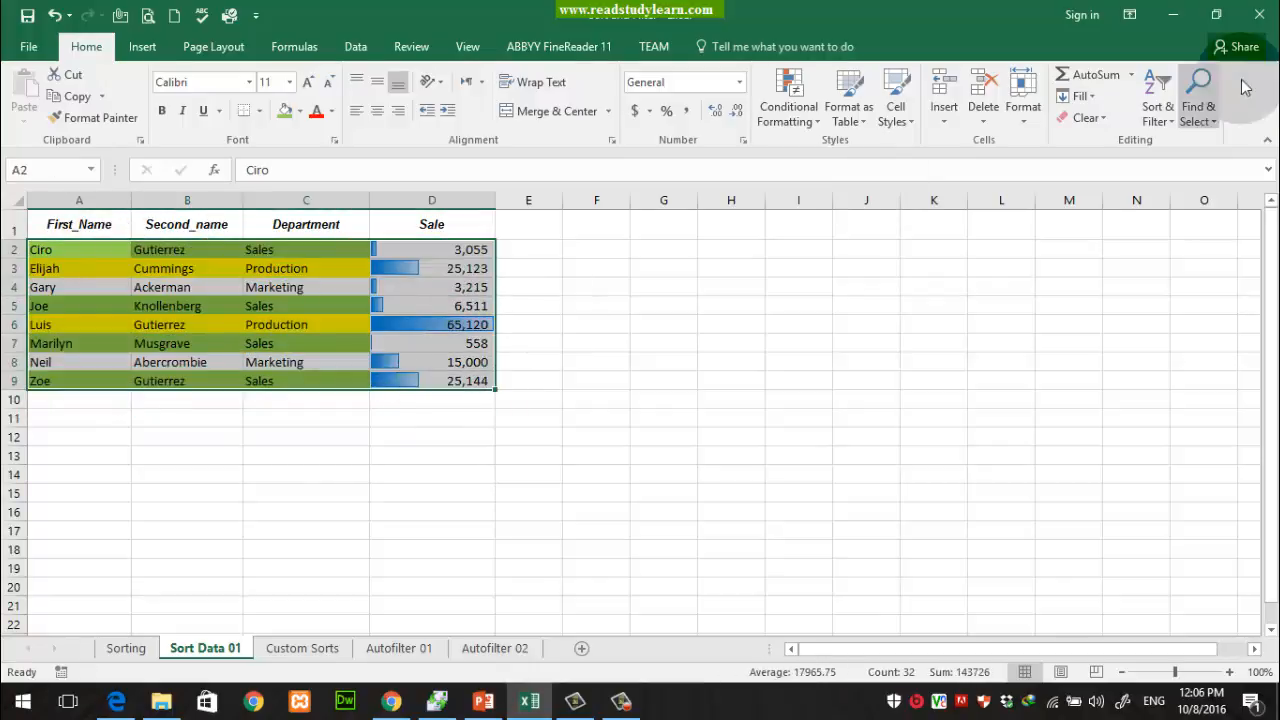
{"action": "left_click", "coordinate": [1157, 100]}
{"action": "left_click", "coordinate": [1165, 183]}
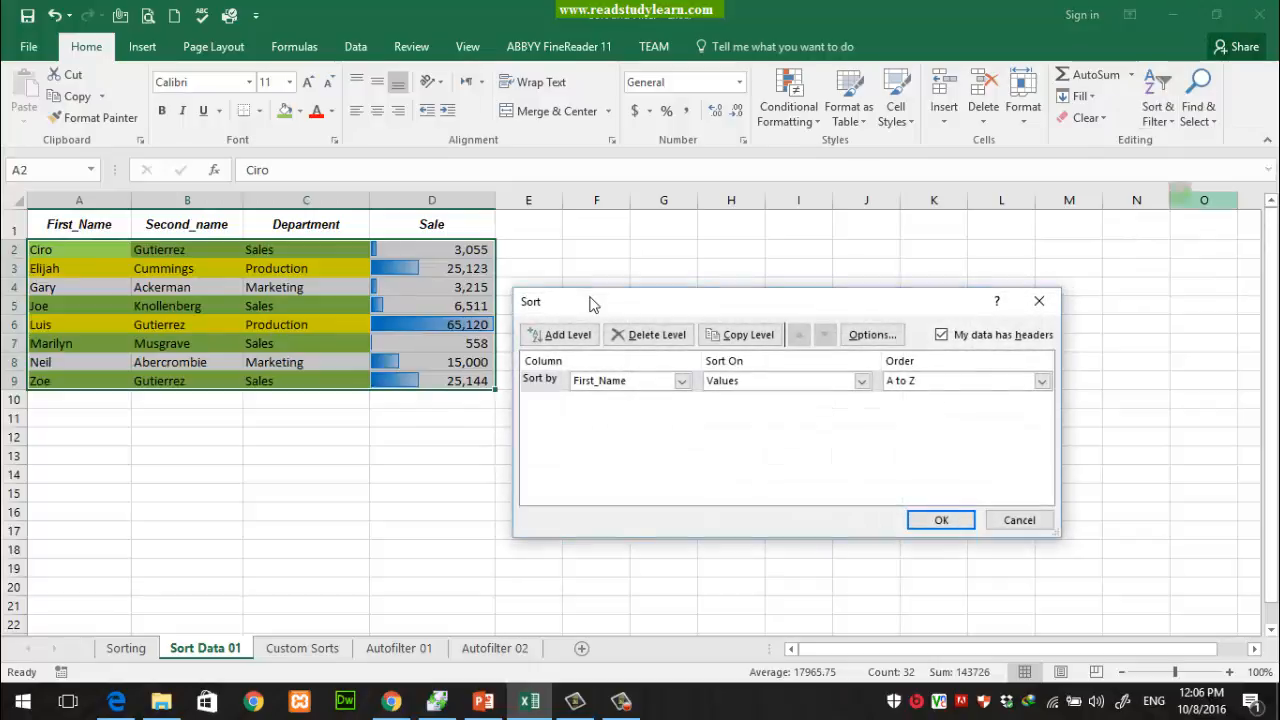
{"action": "left_click_drag", "start_coordinate": [698, 312], "coordinate": [684, 262]}
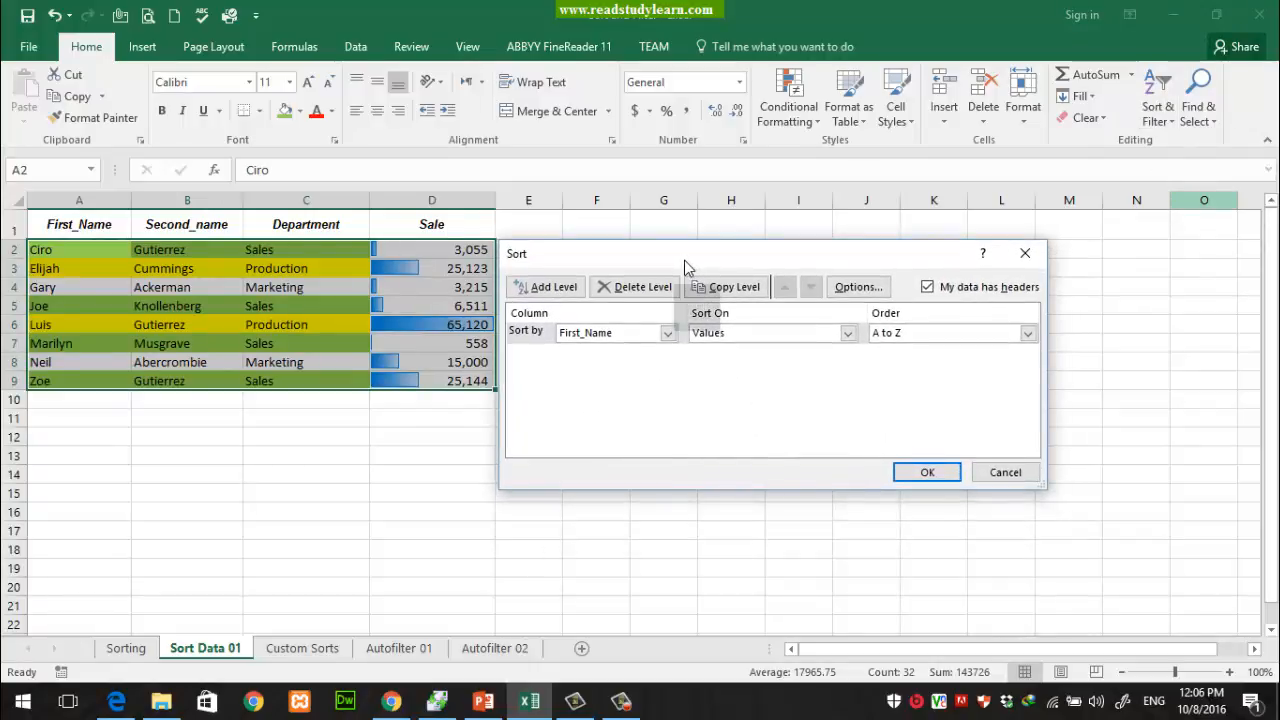
{"action": "left_click", "coordinate": [668, 333]}
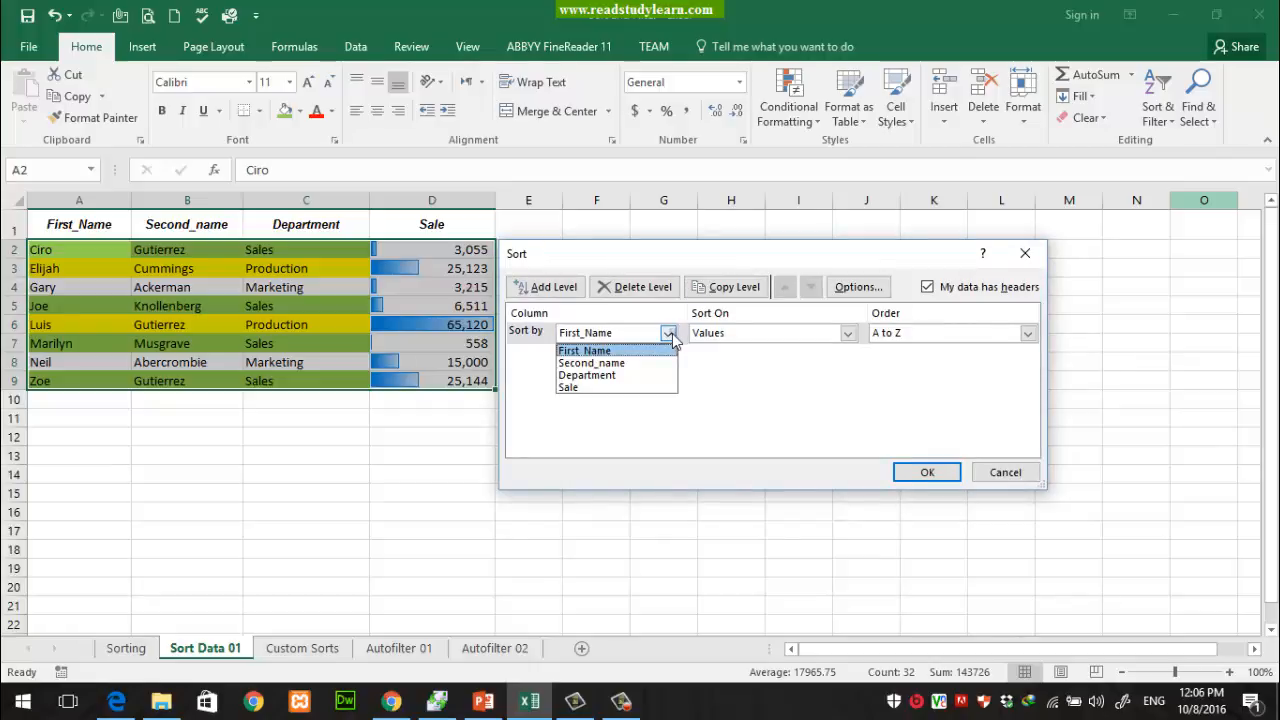
{"action": "left_click", "coordinate": [595, 364]}
{"action": "left_click", "coordinate": [735, 336]}
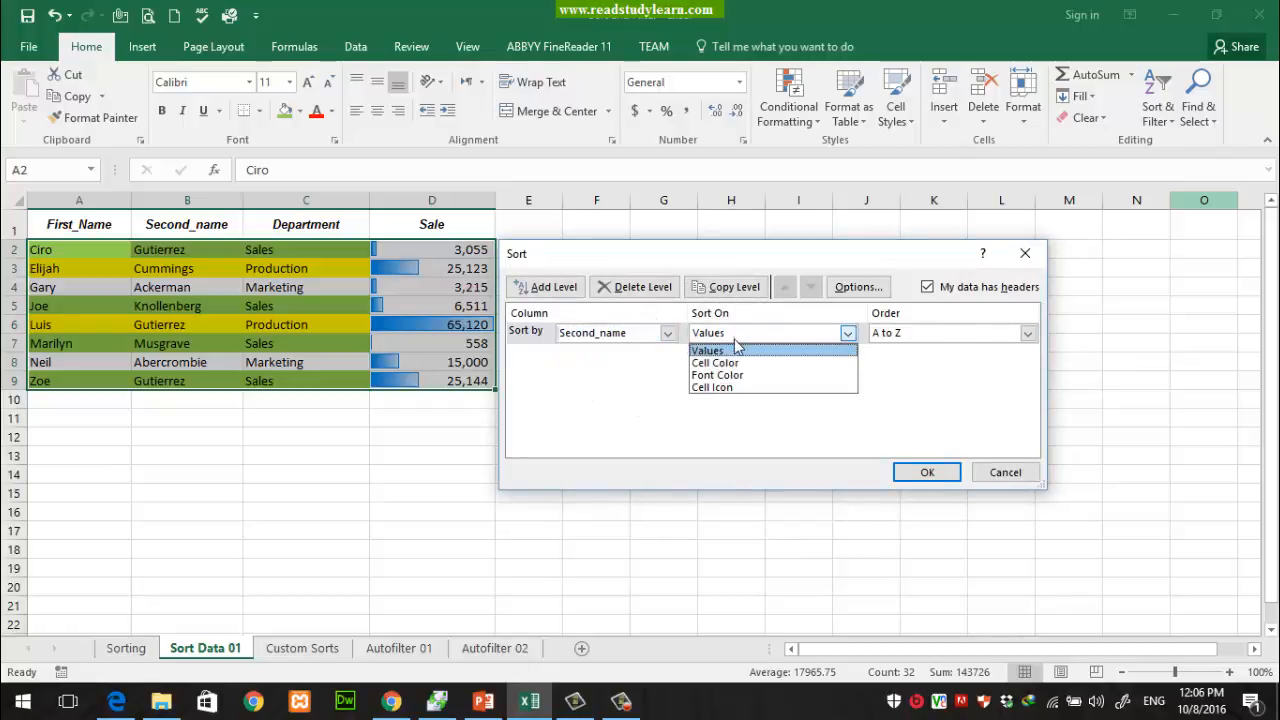
{"action": "left_click", "coordinate": [730, 363]}
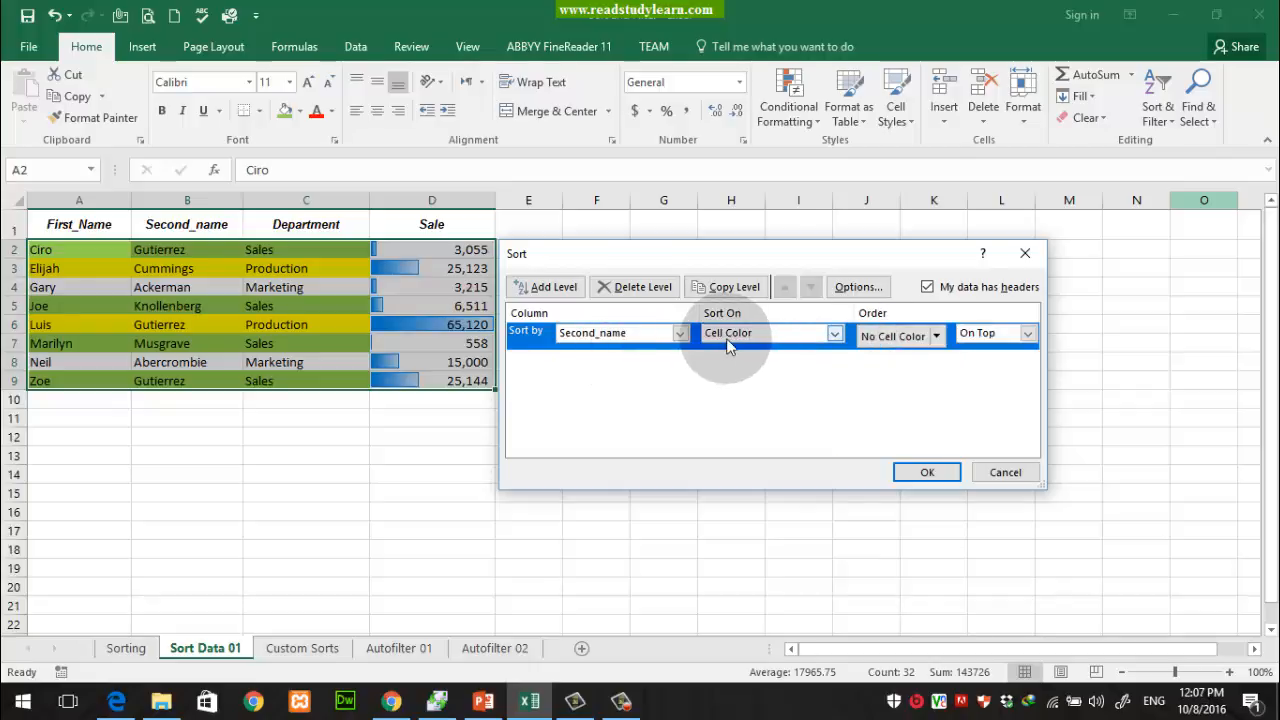
Set the cell color order to yellow On Top and apply the sort
{"action": "left_click", "coordinate": [937, 340]}
{"action": "left_click", "coordinate": [938, 341]}
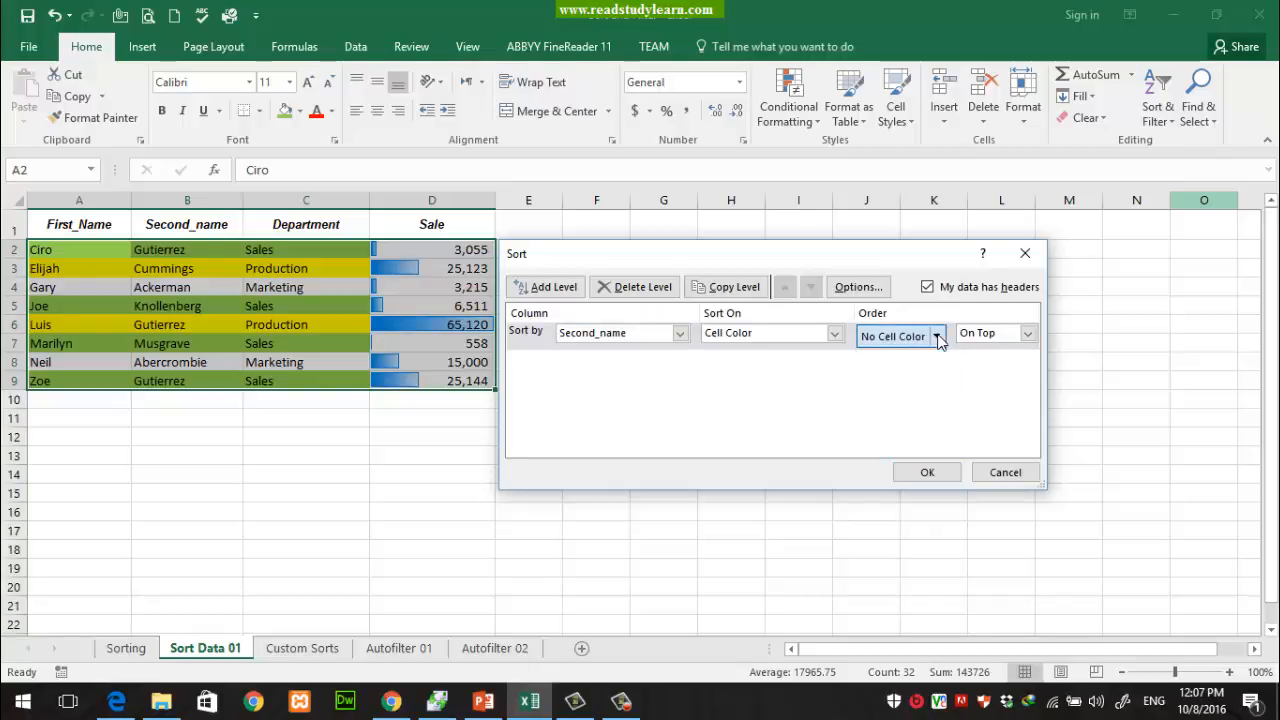
{"action": "left_click", "coordinate": [938, 338]}
{"action": "left_click", "coordinate": [938, 338]}
{"action": "left_click", "coordinate": [938, 339]}
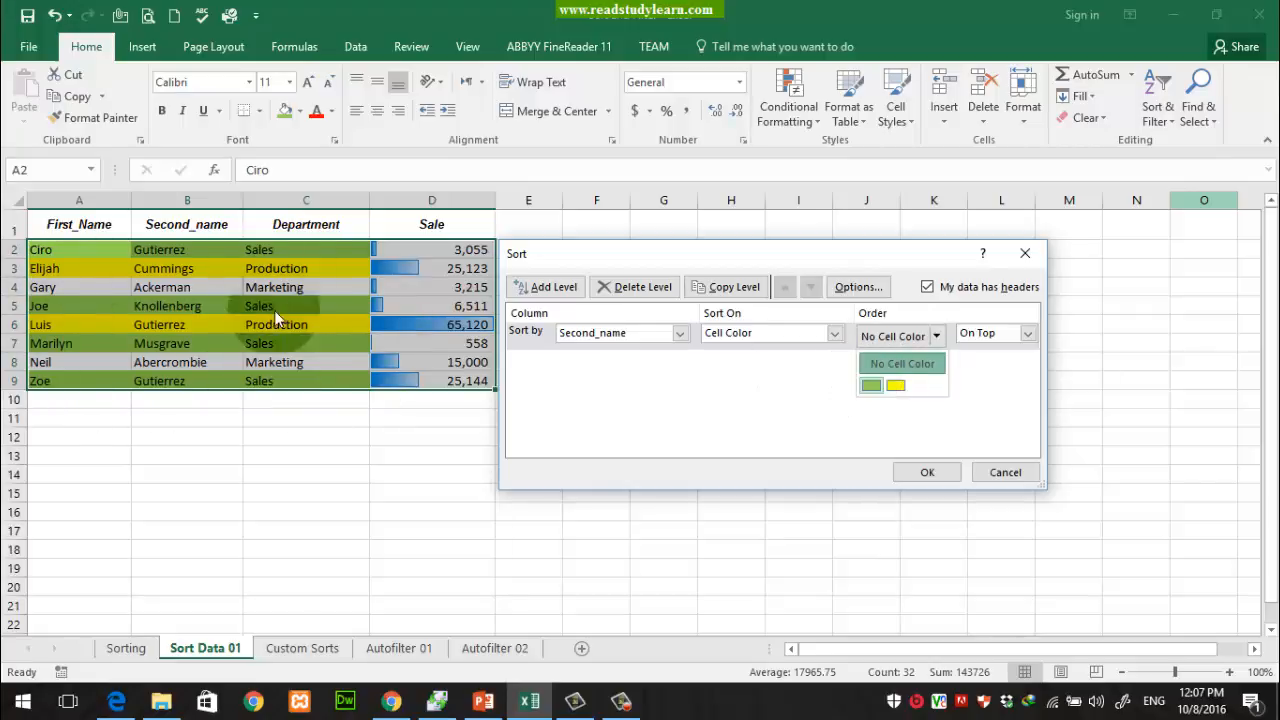
{"action": "left_click", "coordinate": [895, 387]}
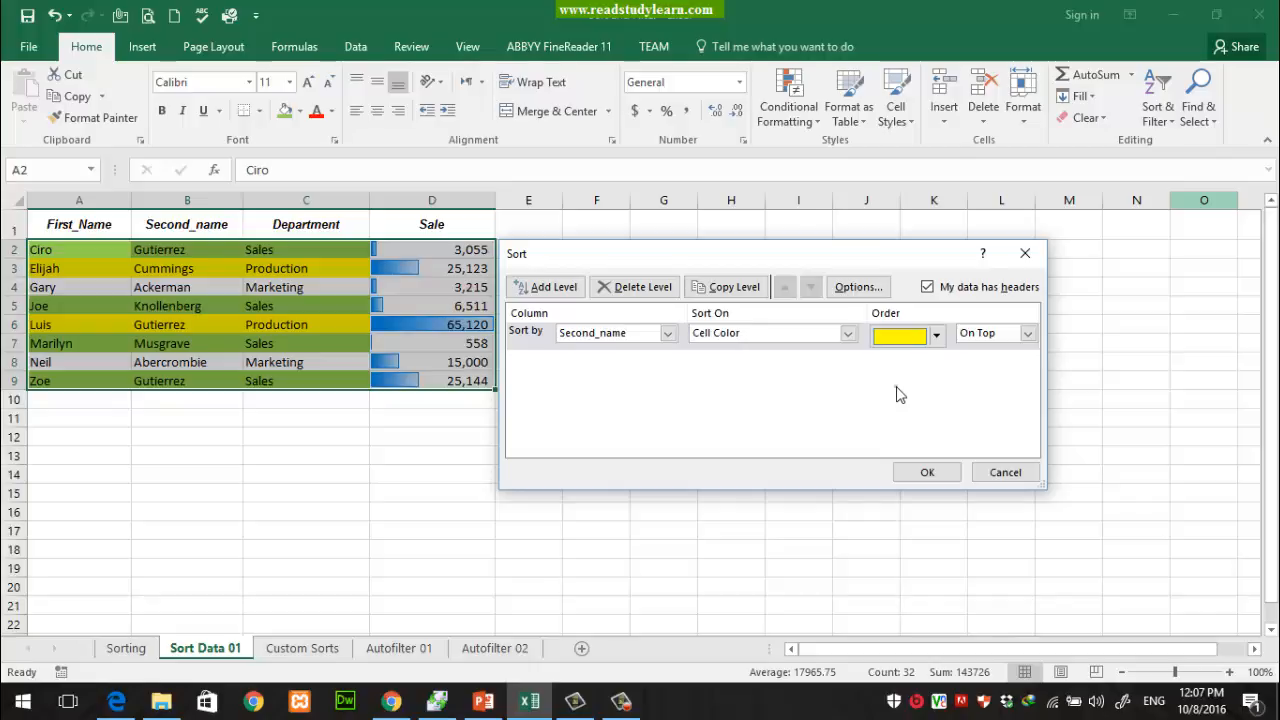
{"action": "left_click", "coordinate": [978, 340]}
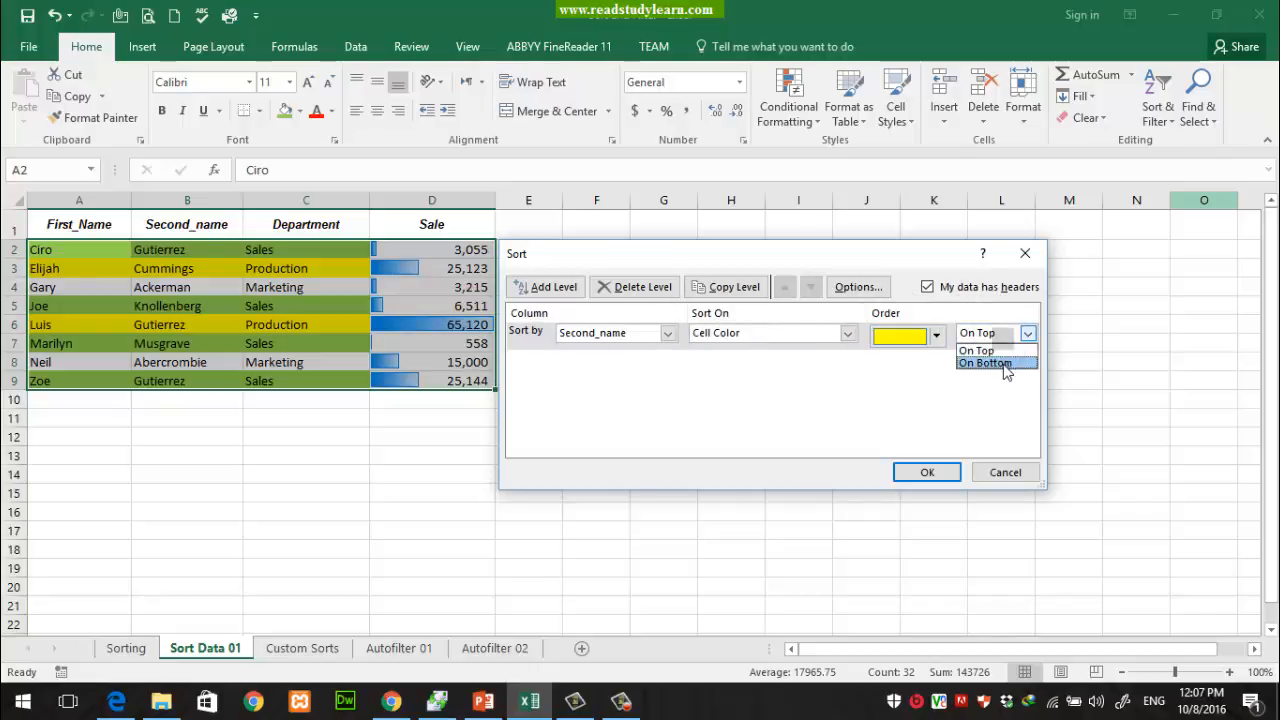
{"action": "left_click", "coordinate": [1003, 363]}
{"action": "left_click", "coordinate": [1000, 338]}
{"action": "left_click", "coordinate": [997, 350]}
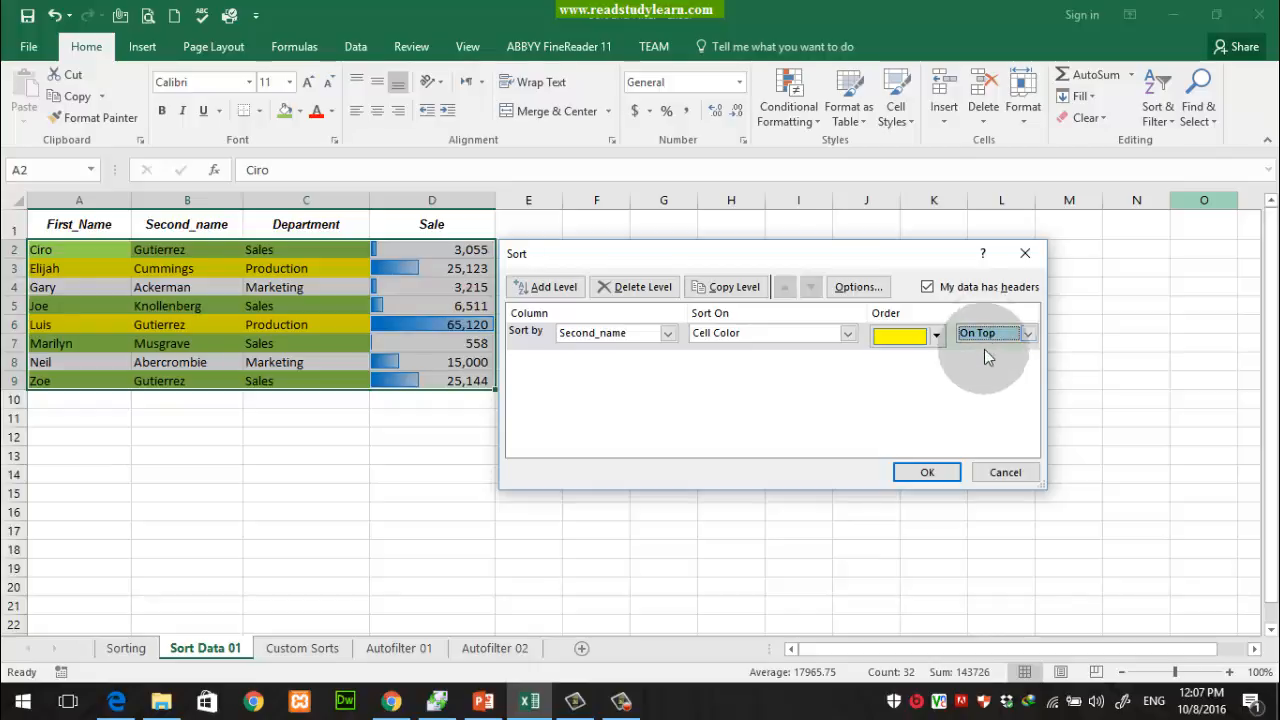
{"action": "left_click", "coordinate": [943, 474]}
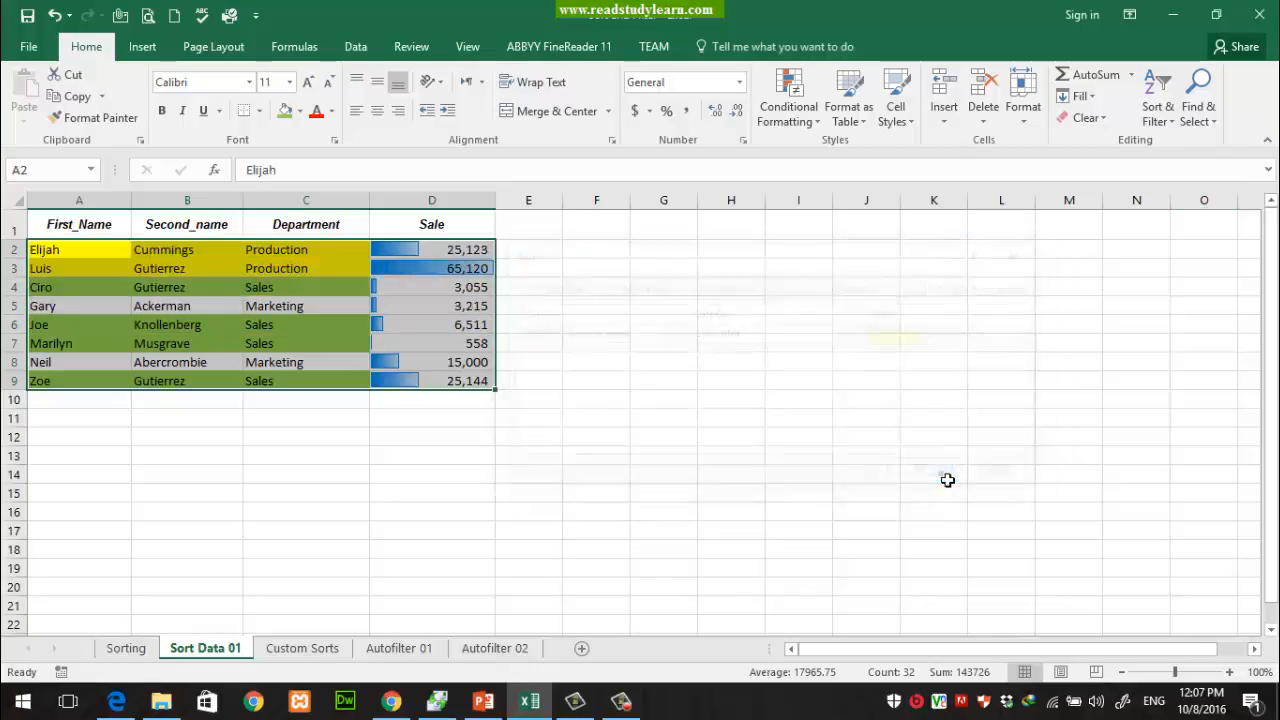
{"action": "left_click_drag", "start_coordinate": [94, 255], "coordinate": [300, 270]}
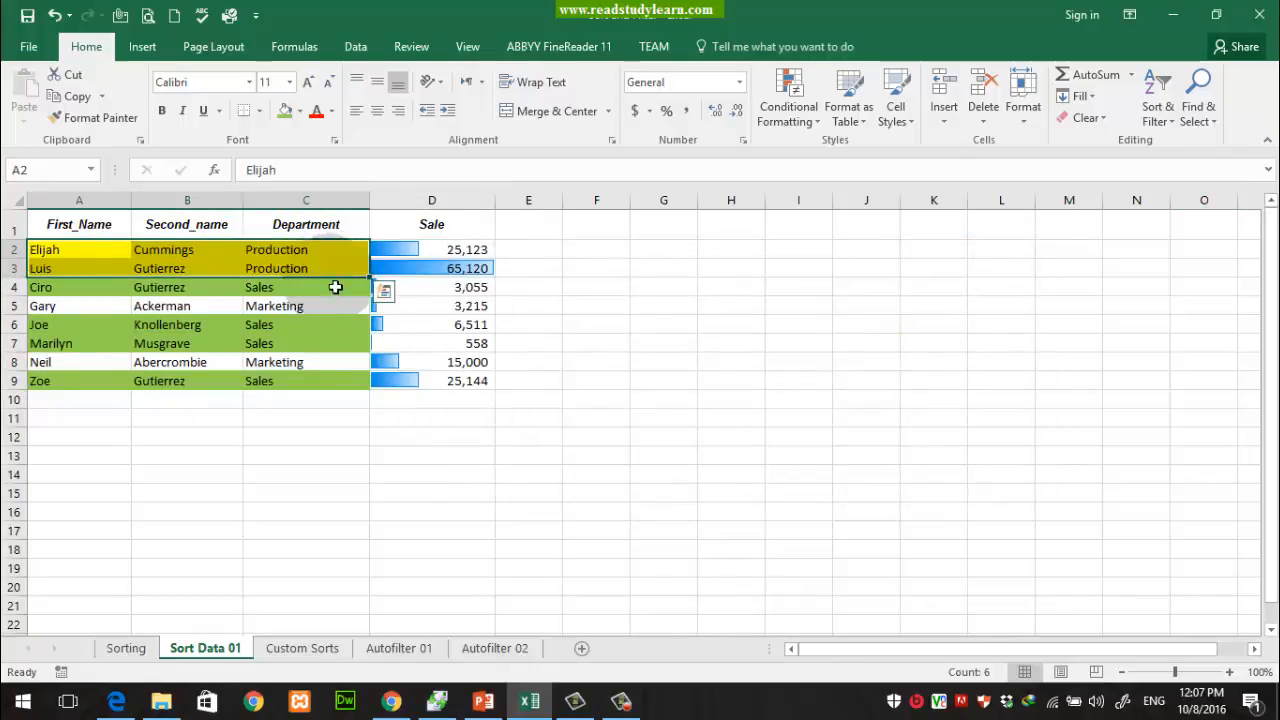
{"action": "left_click", "coordinate": [326, 269]}
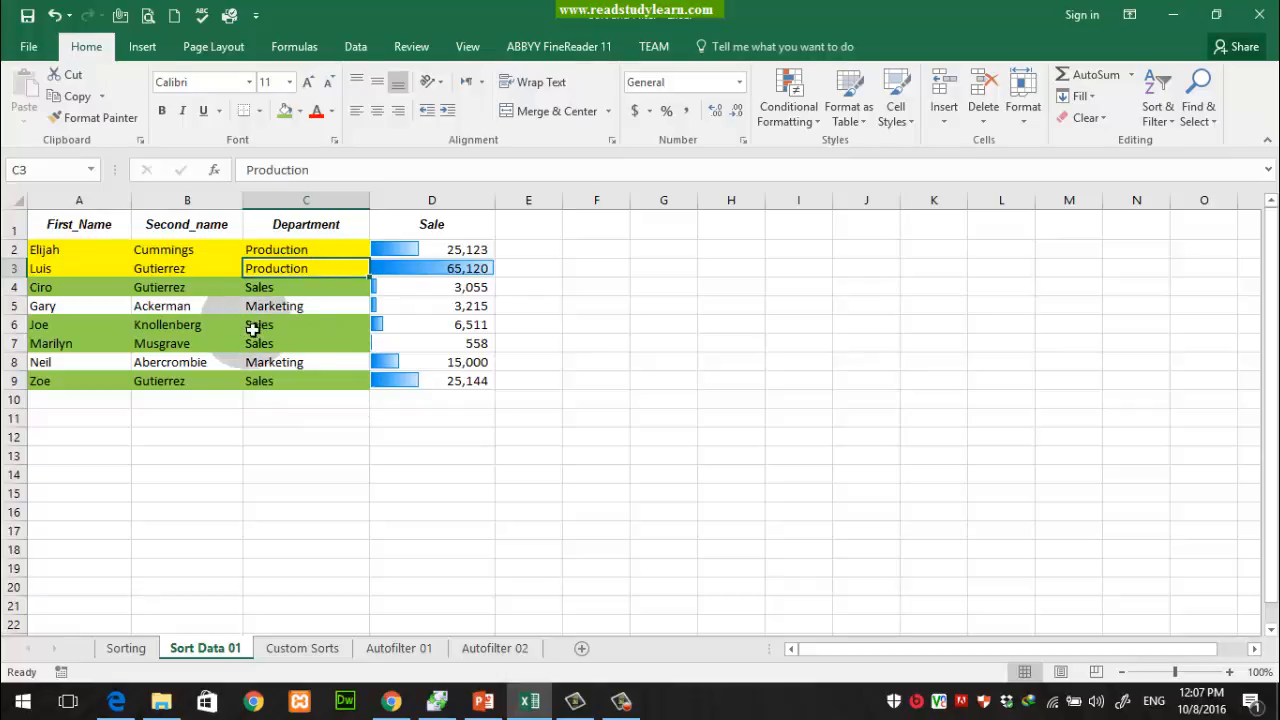
{"action": "left_click", "coordinate": [655, 345]}
{"action": "key", "text": "ctrl"}
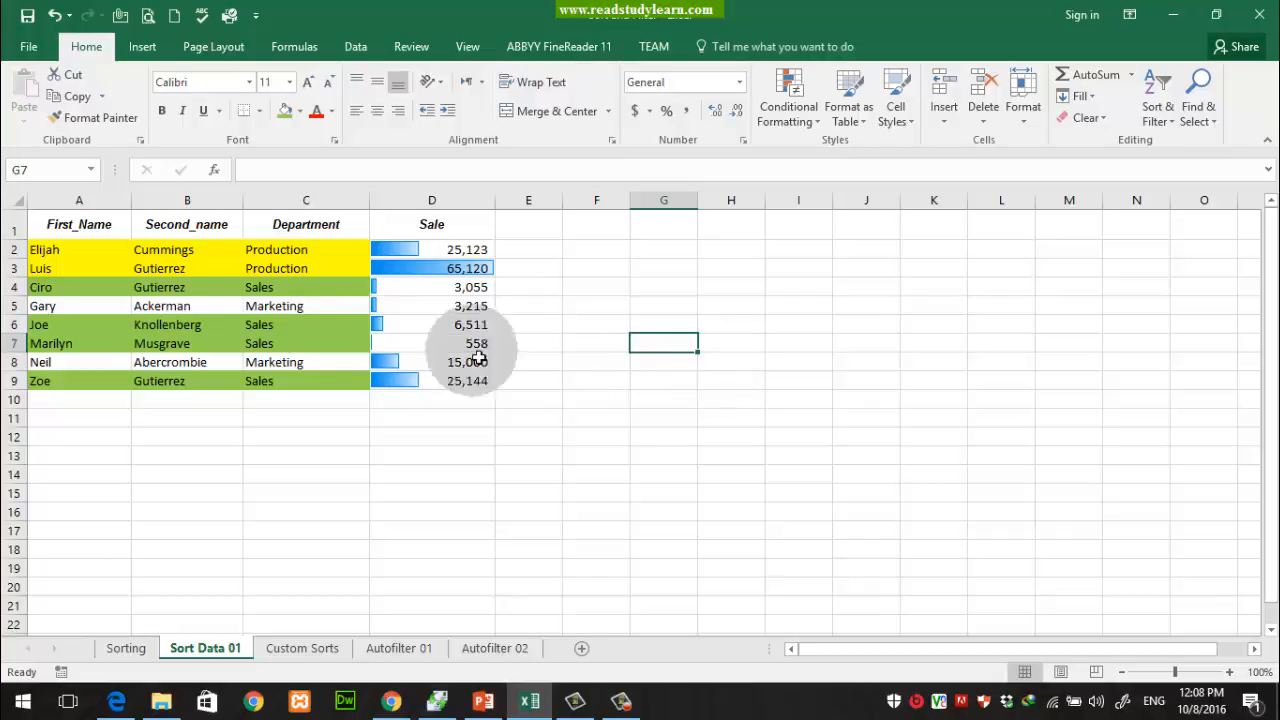
{"action": "left_click_drag", "start_coordinate": [88, 288], "coordinate": [272, 379]}
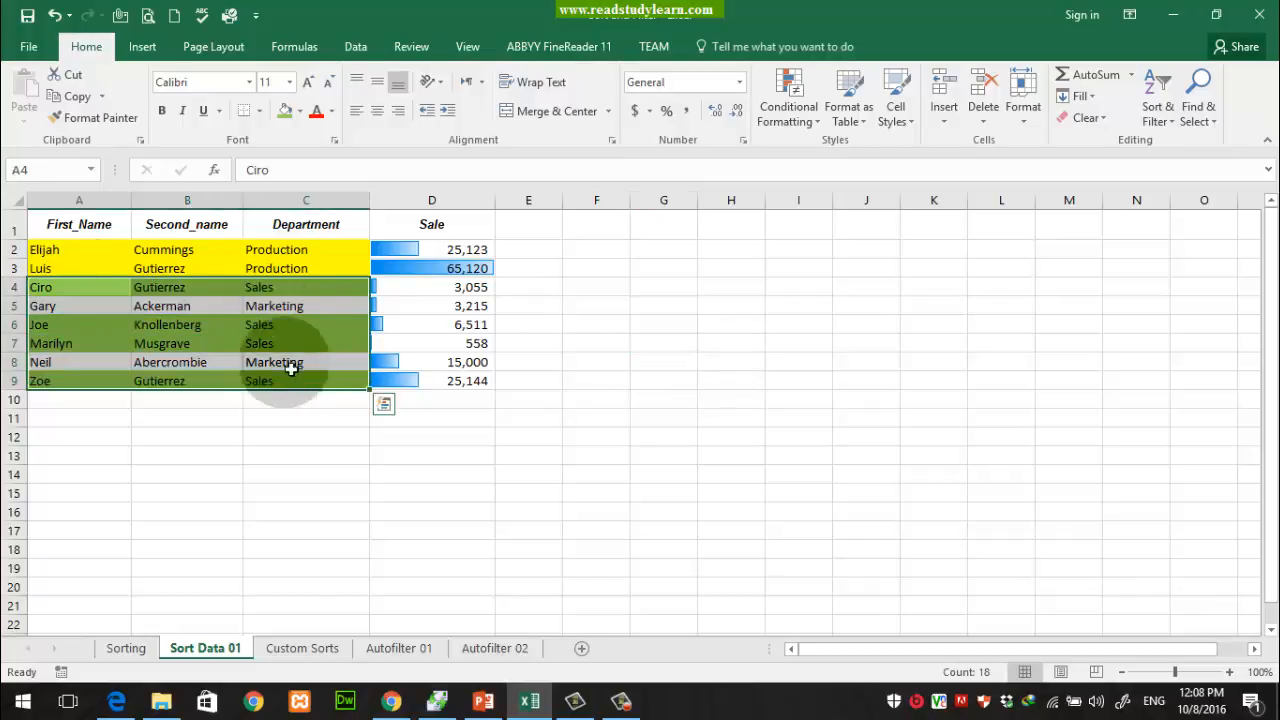
{"action": "left_click", "coordinate": [232, 253]}
Open a custom sort for A2:D9 and add a second level that sorts by First_Name
{"action": "left_click_drag", "start_coordinate": [94, 251], "coordinate": [462, 380]}
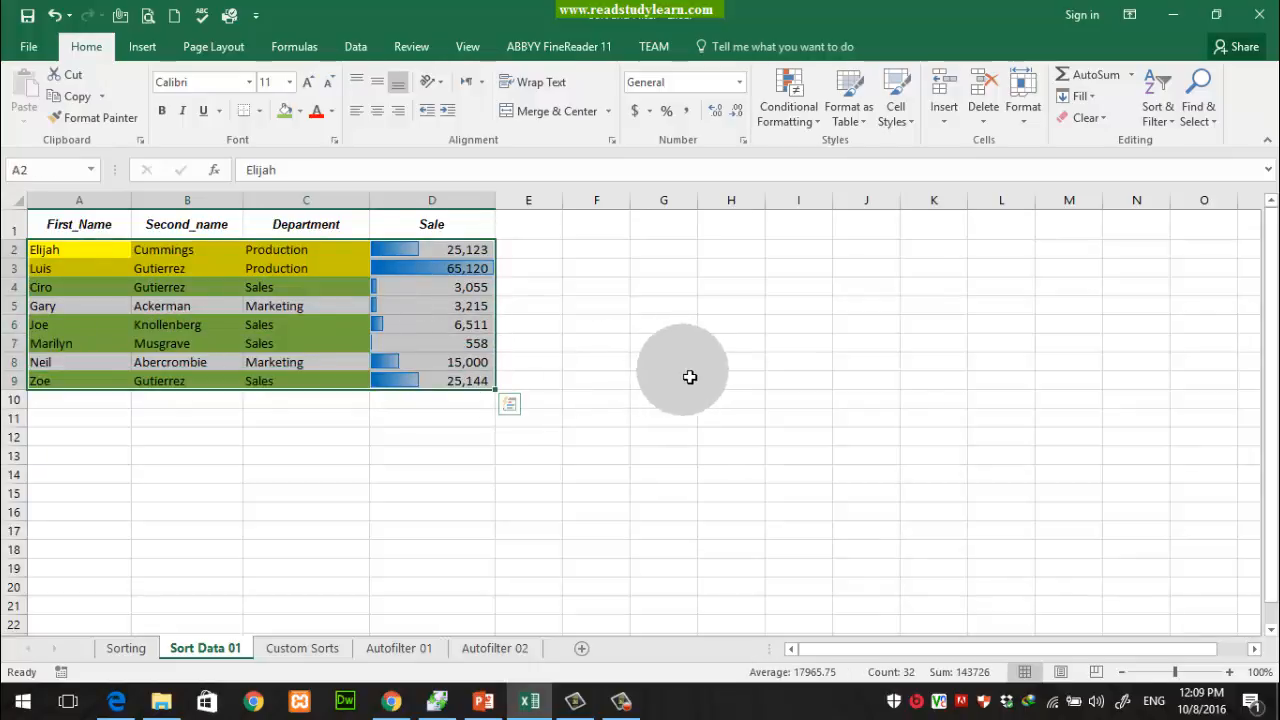
{"action": "left_click", "coordinate": [1157, 110]}
{"action": "left_click", "coordinate": [1198, 186]}
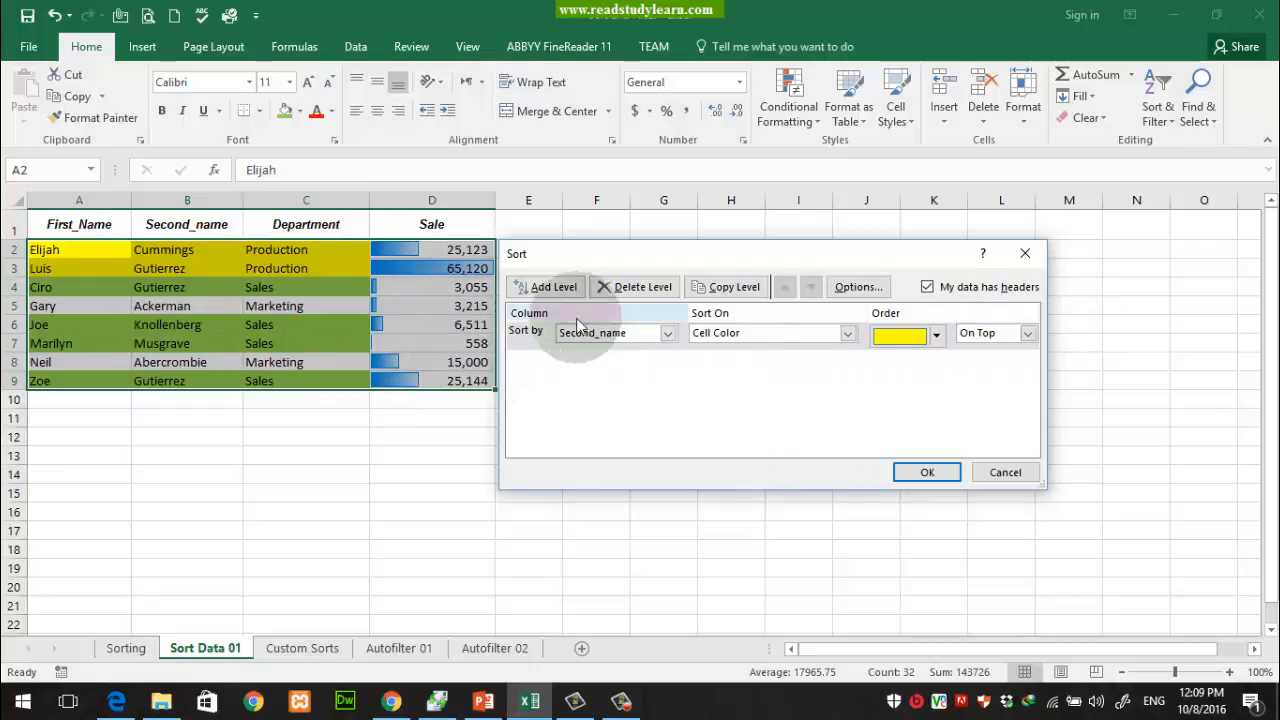
{"action": "left_click", "coordinate": [546, 287]}
{"action": "left_click", "coordinate": [620, 360]}
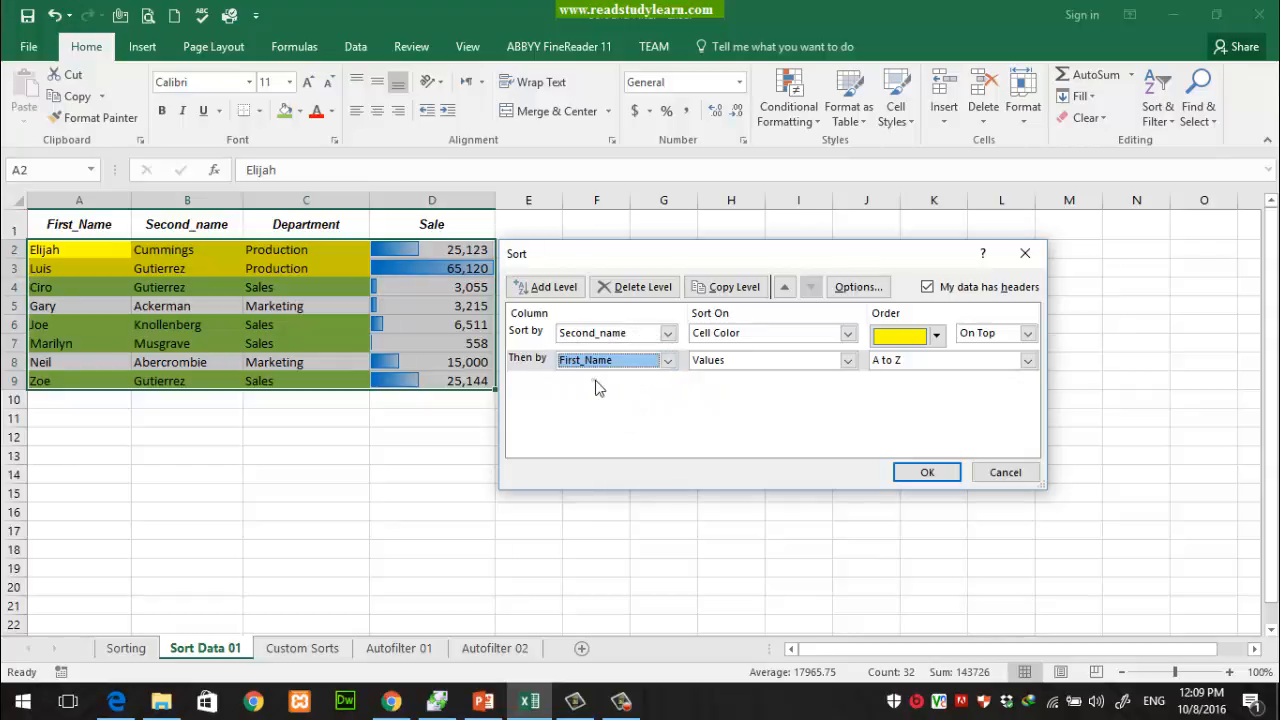
Set the First_Name level to sort on Cell Color with green On Top and apply the sort
{"action": "left_click", "coordinate": [779, 360]}
{"action": "left_click", "coordinate": [772, 390]}
{"action": "left_click", "coordinate": [937, 366]}
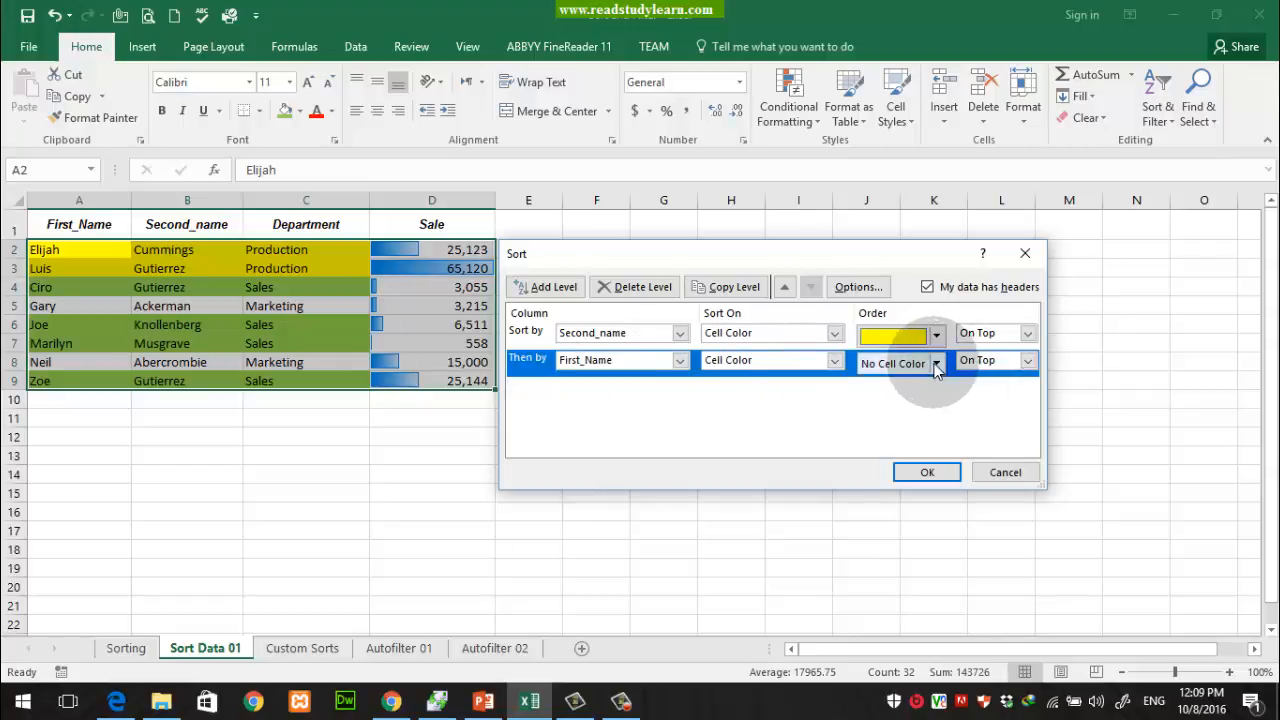
{"action": "left_click", "coordinate": [886, 414]}
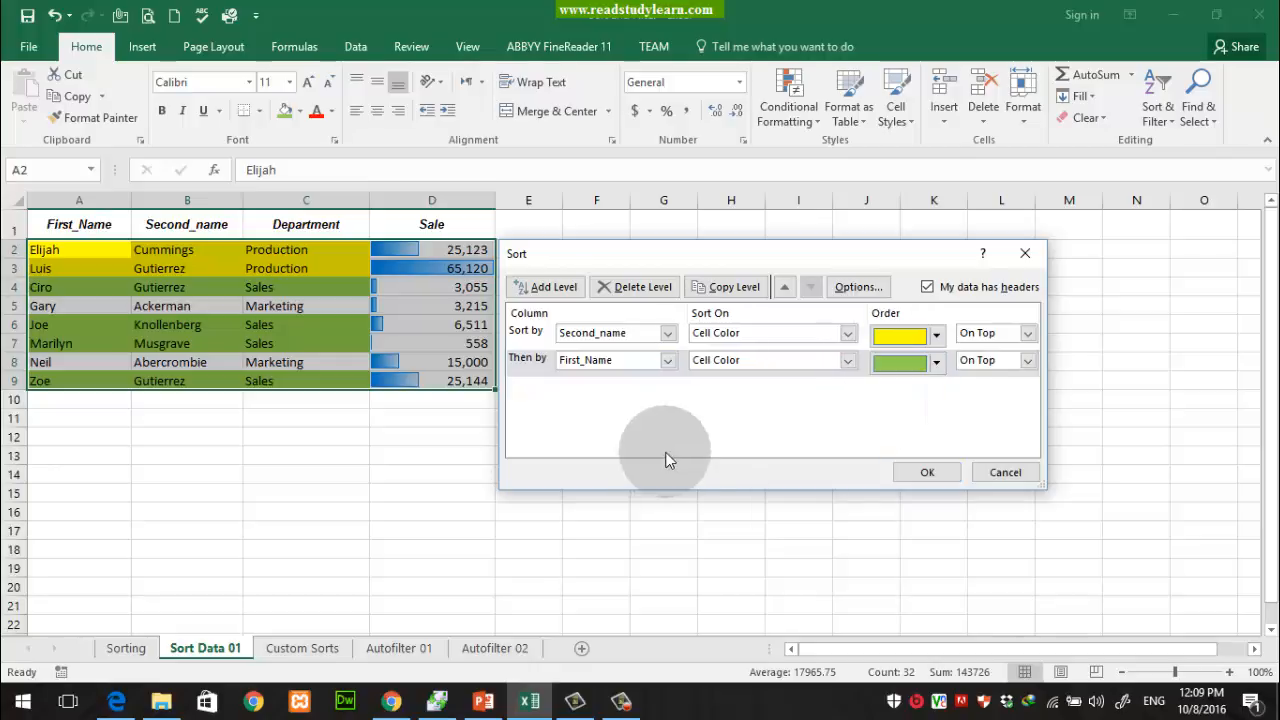
{"action": "left_click", "coordinate": [520, 340]}
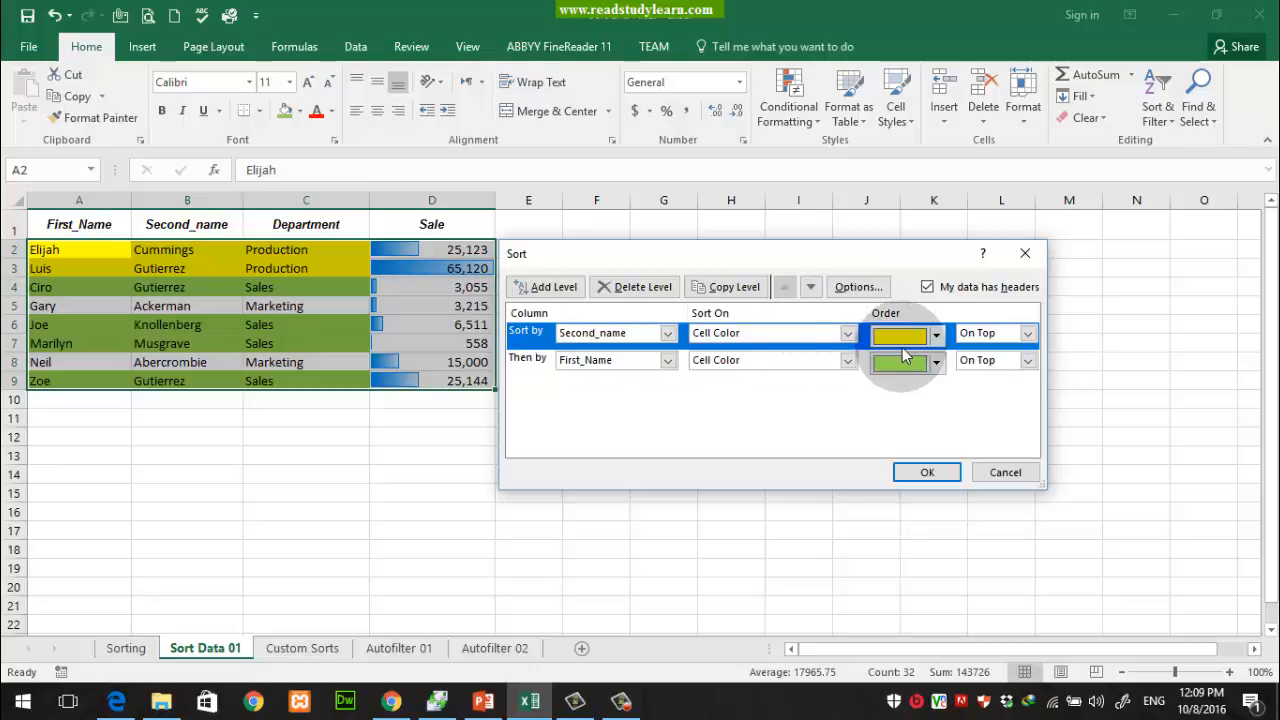
{"action": "left_click", "coordinate": [523, 358]}
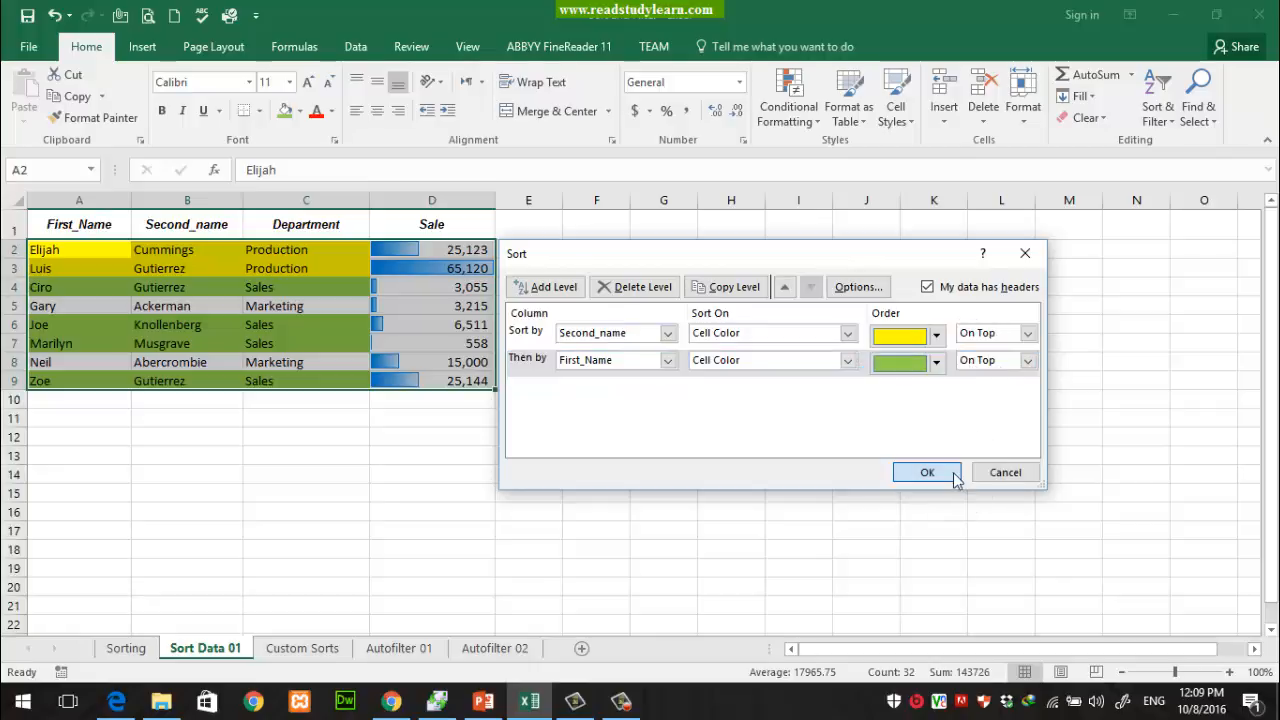
{"action": "left_click", "coordinate": [927, 473]}
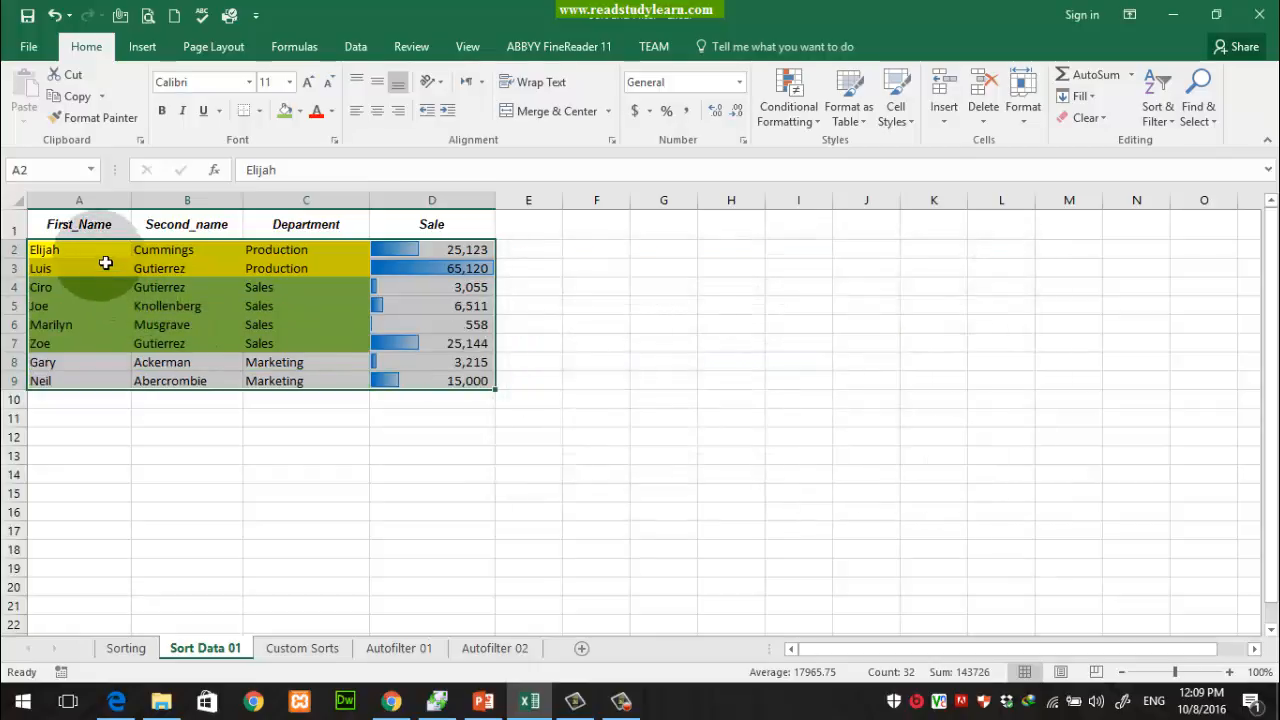
{"action": "left_click_drag", "start_coordinate": [105, 255], "coordinate": [425, 265]}
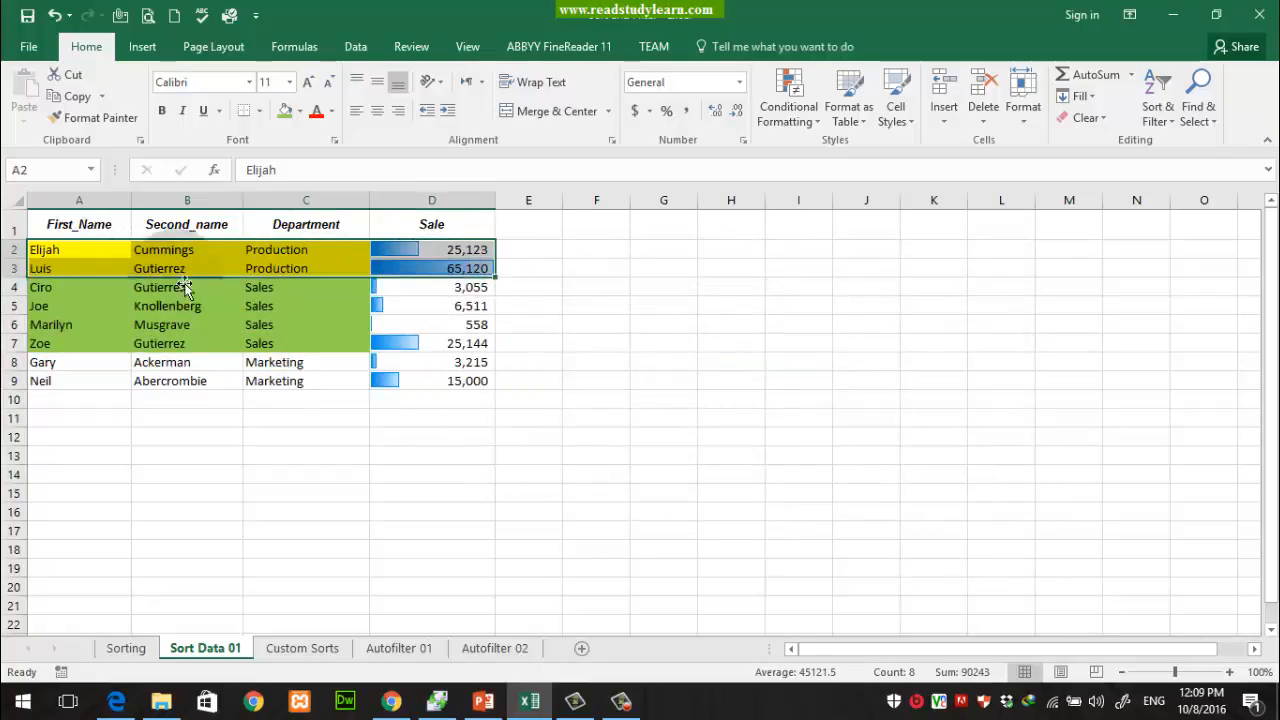
{"action": "left_click_drag", "start_coordinate": [51, 289], "coordinate": [468, 350]}
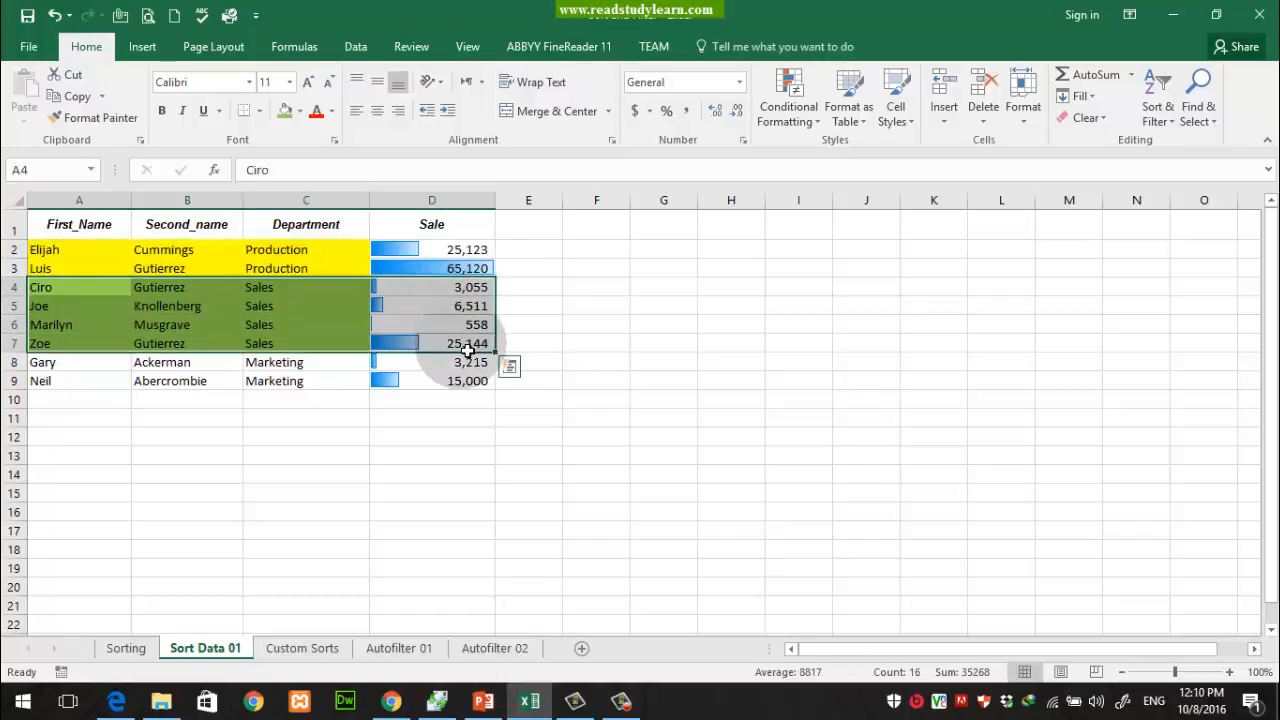
{"action": "left_click_drag", "start_coordinate": [94, 368], "coordinate": [486, 380]}
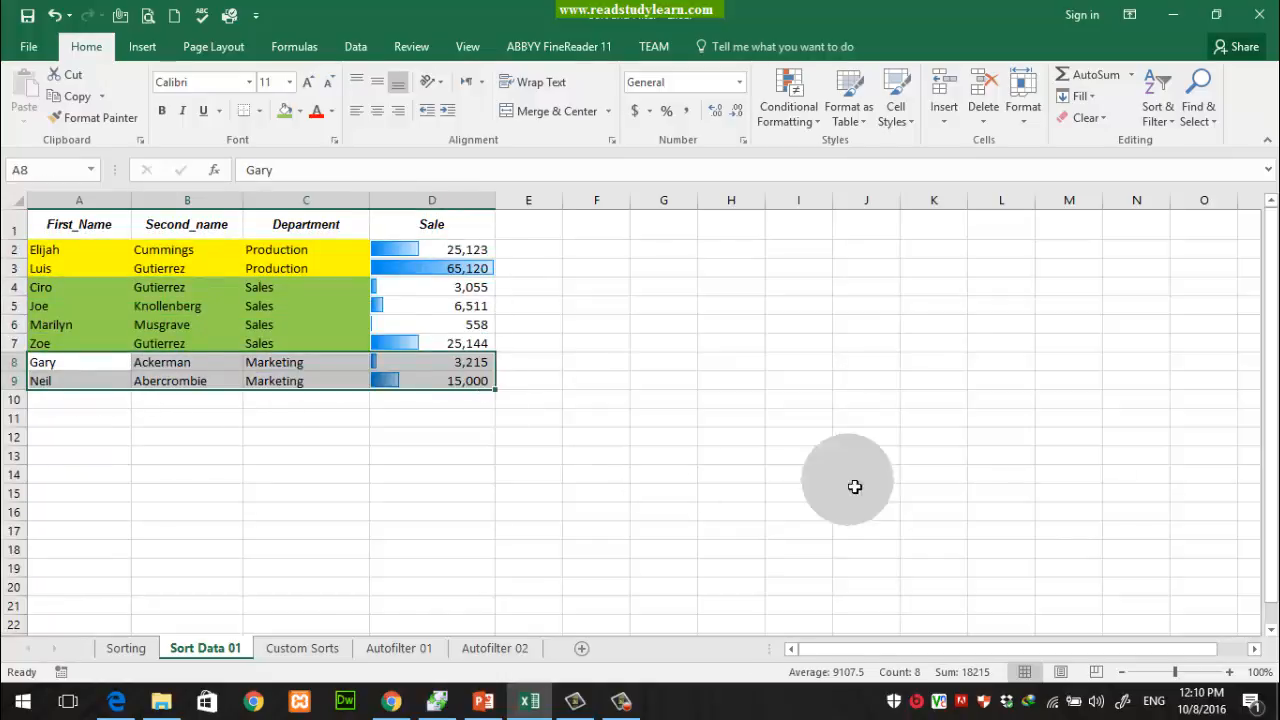
Open a custom sort for the table, add a level, and move it below the First_Name level
{"action": "left_click", "coordinate": [258, 288]}
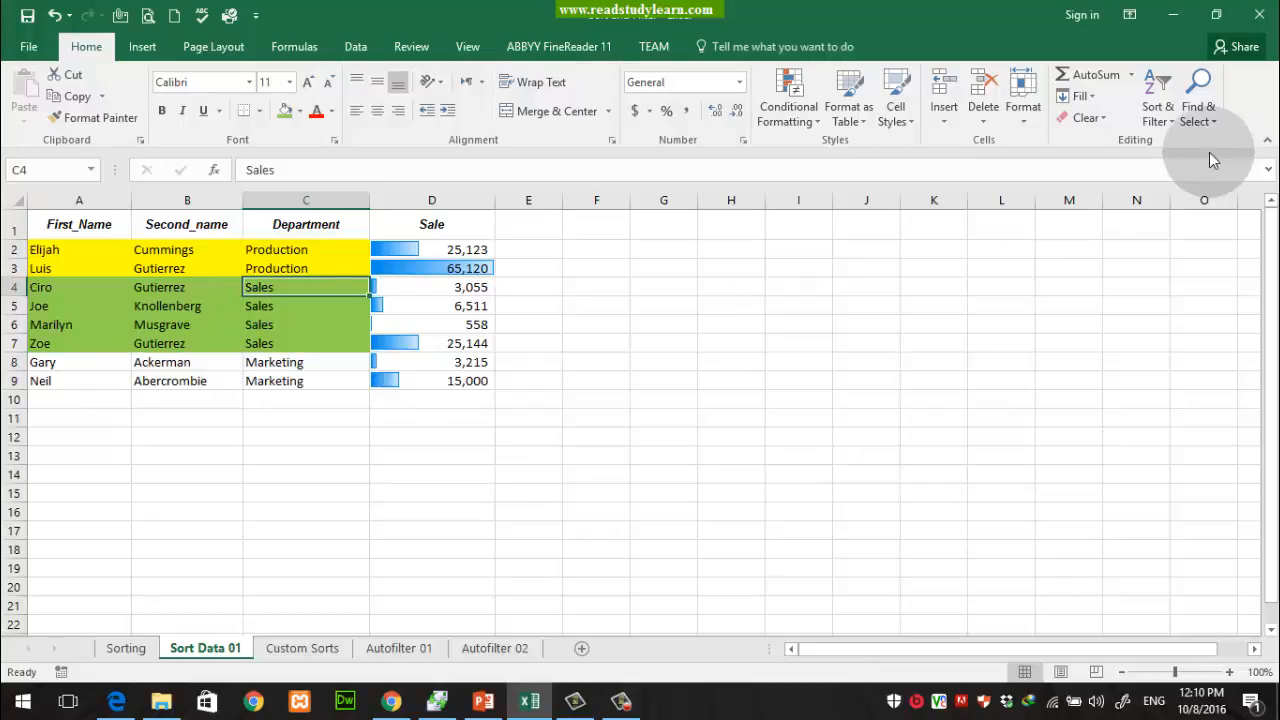
{"action": "left_click", "coordinate": [1157, 108]}
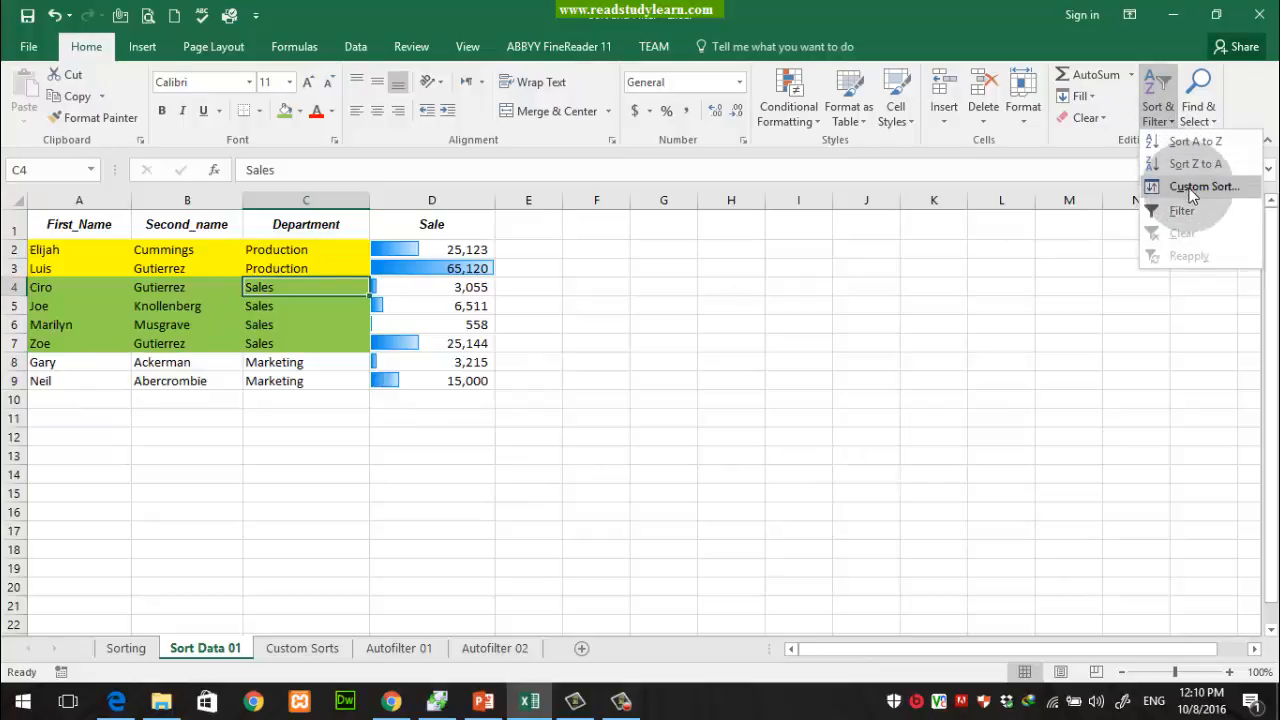
{"action": "left_click", "coordinate": [1203, 187]}
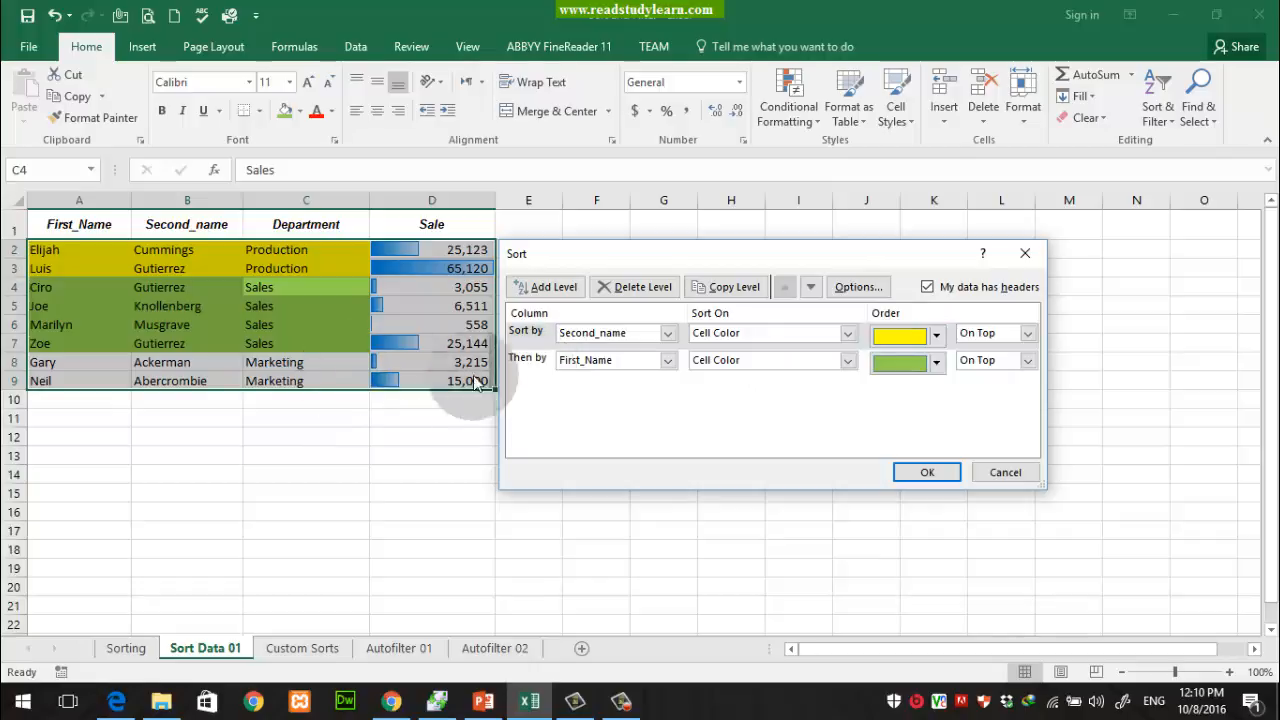
{"action": "left_click", "coordinate": [558, 287]}
{"action": "left_click", "coordinate": [527, 366]}
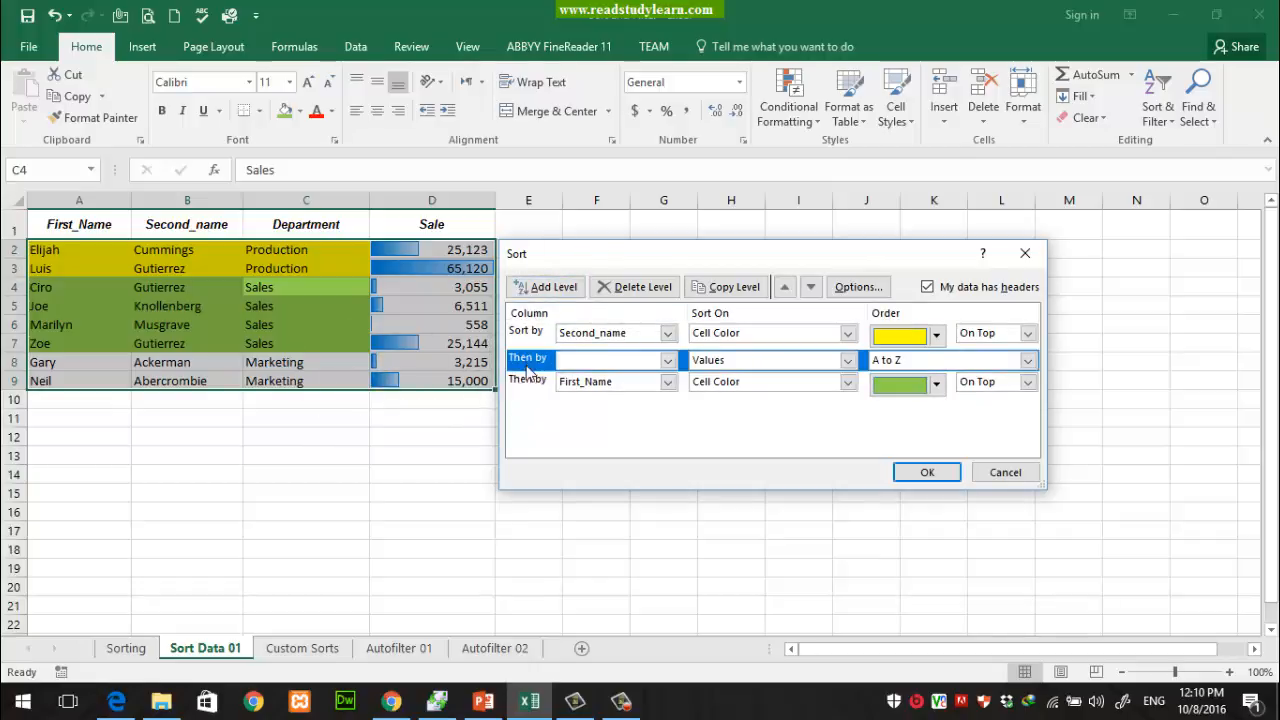
{"action": "left_click", "coordinate": [811, 287]}
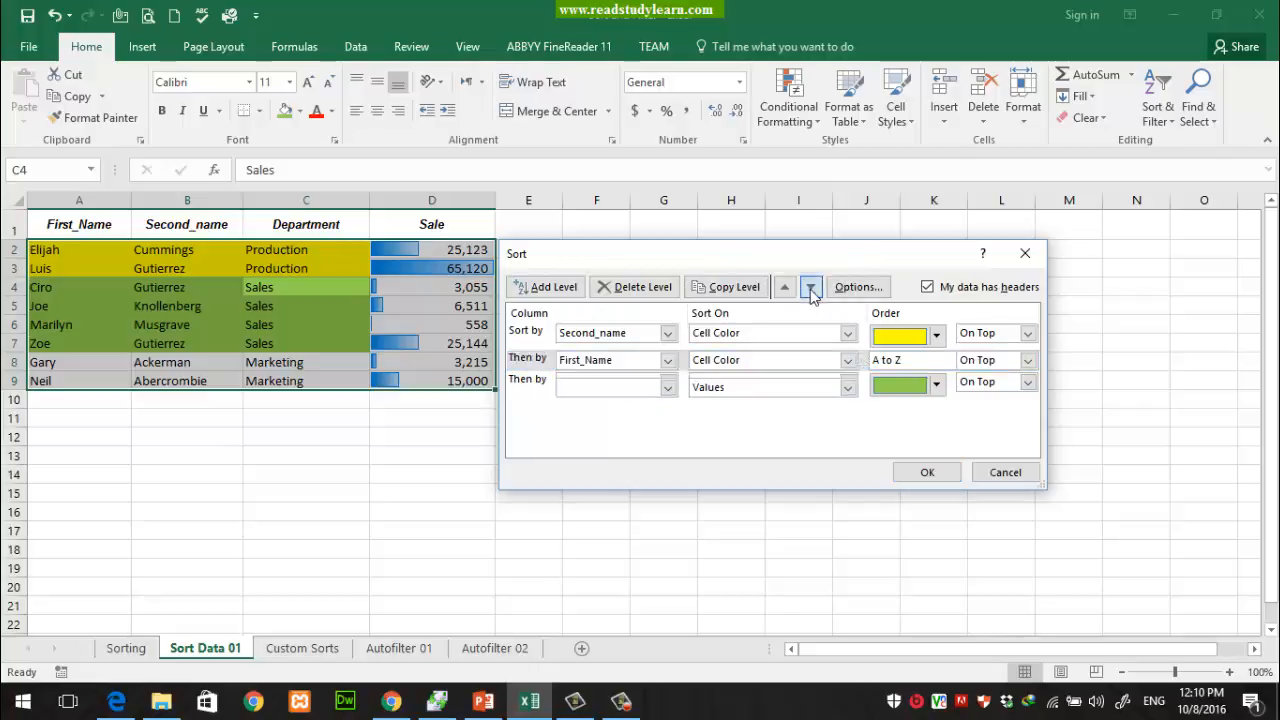
{"action": "left_click", "coordinate": [533, 388]}
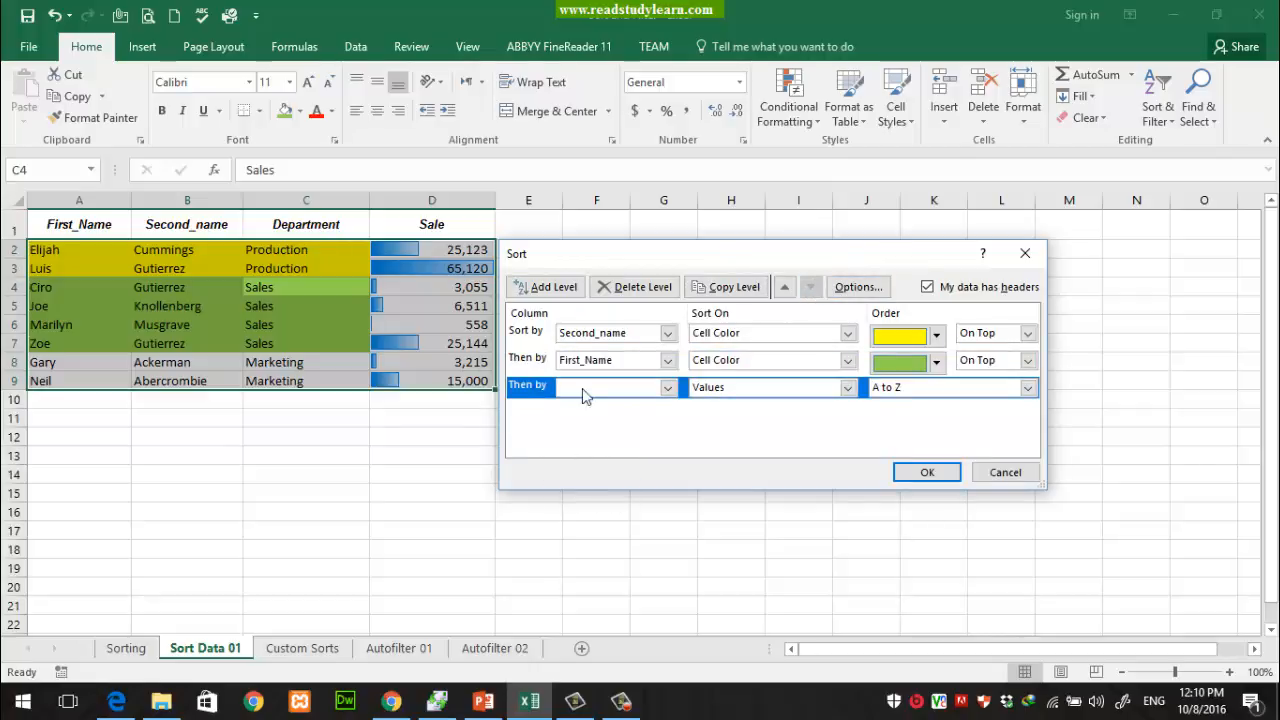
Set the third level to sort by Sale on Values in Largest to Smallest order and apply the sort
{"action": "left_click", "coordinate": [670, 389]}
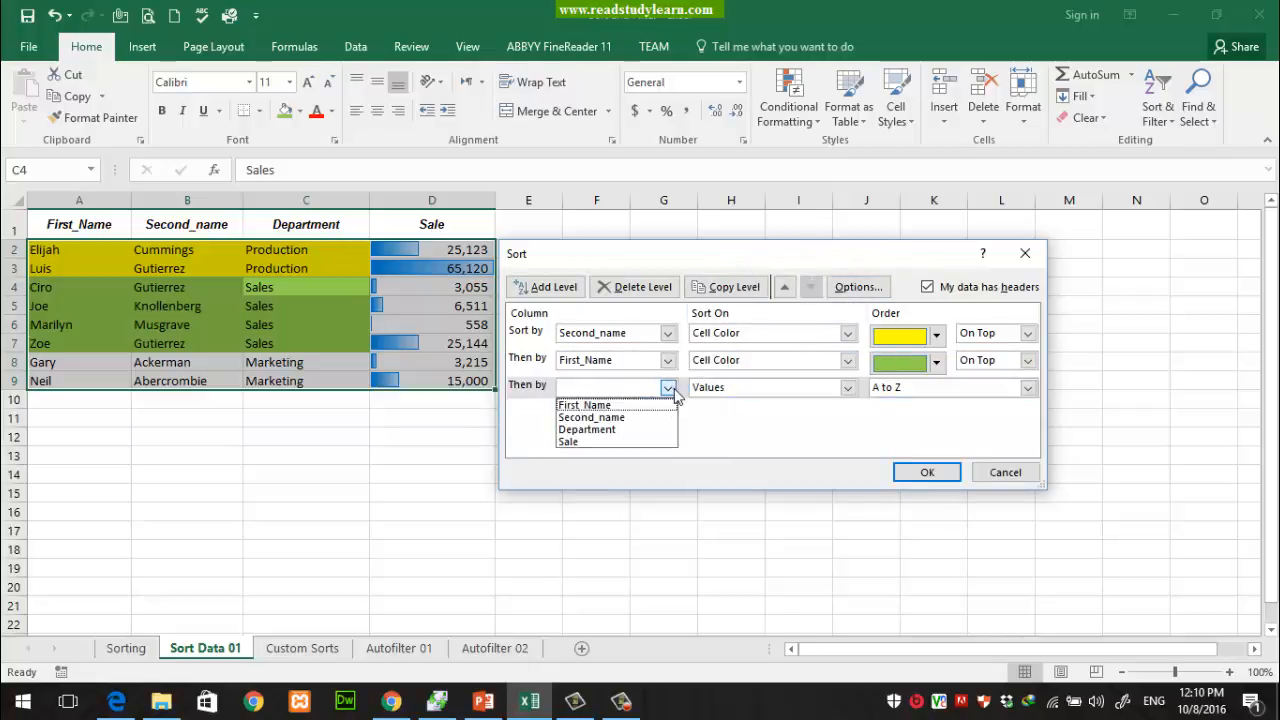
{"action": "left_click", "coordinate": [580, 442]}
{"action": "left_click", "coordinate": [538, 428]}
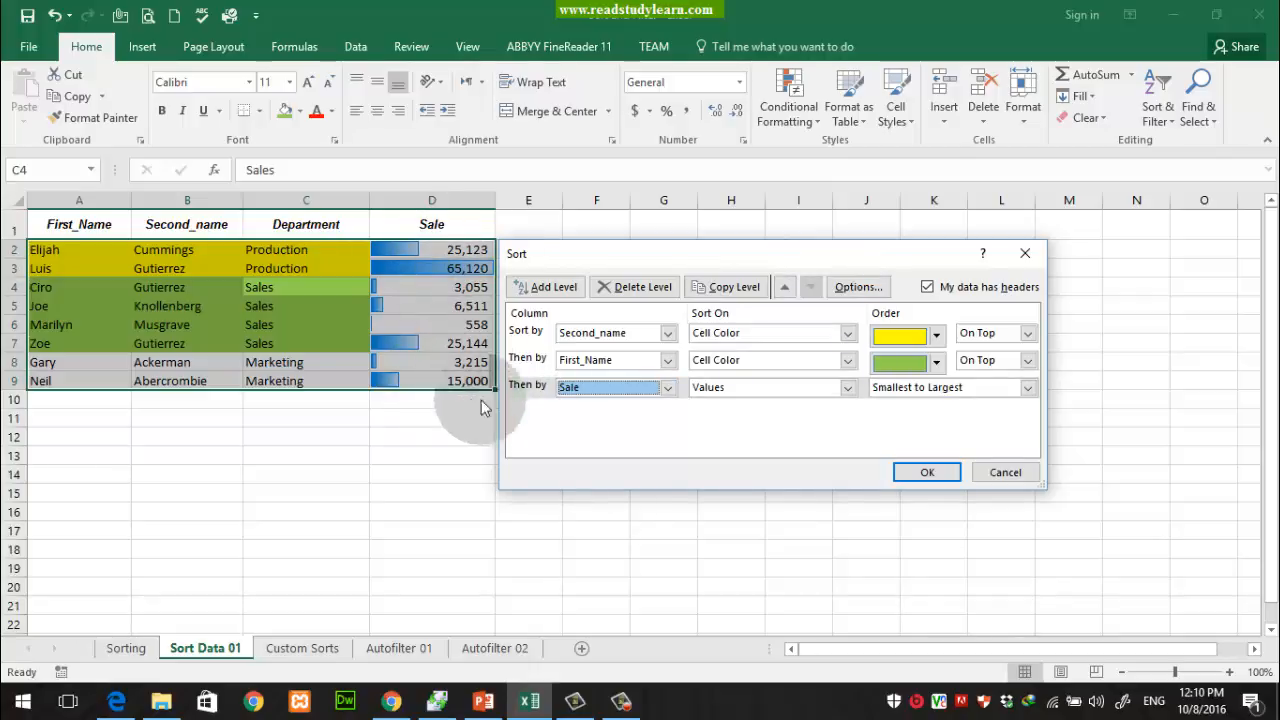
{"action": "left_click", "coordinate": [768, 388]}
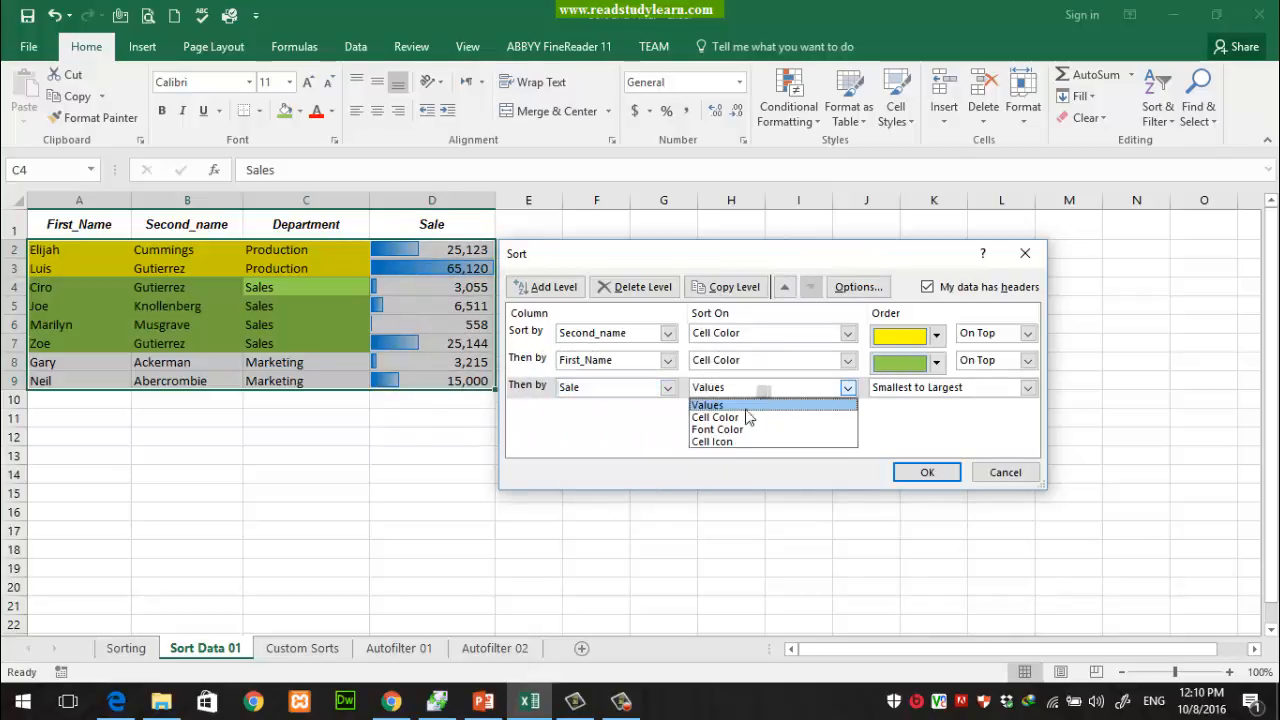
{"action": "left_click", "coordinate": [716, 405]}
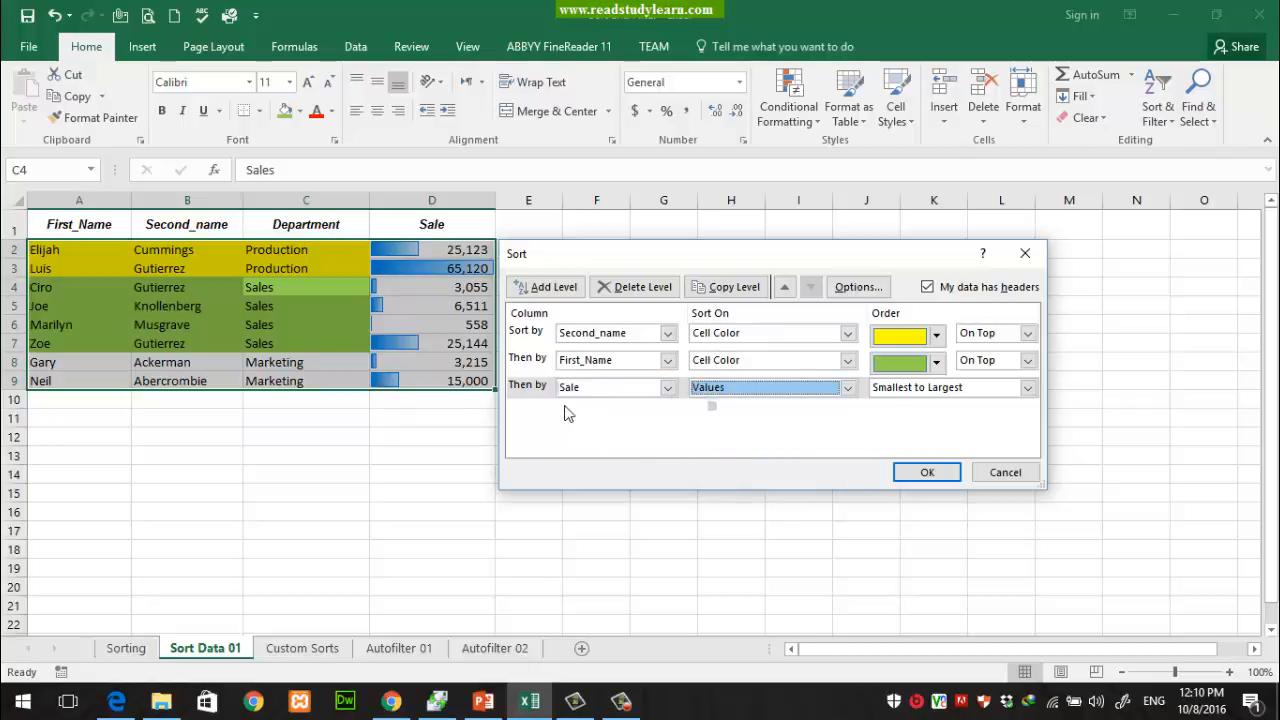
{"action": "left_click", "coordinate": [997, 388]}
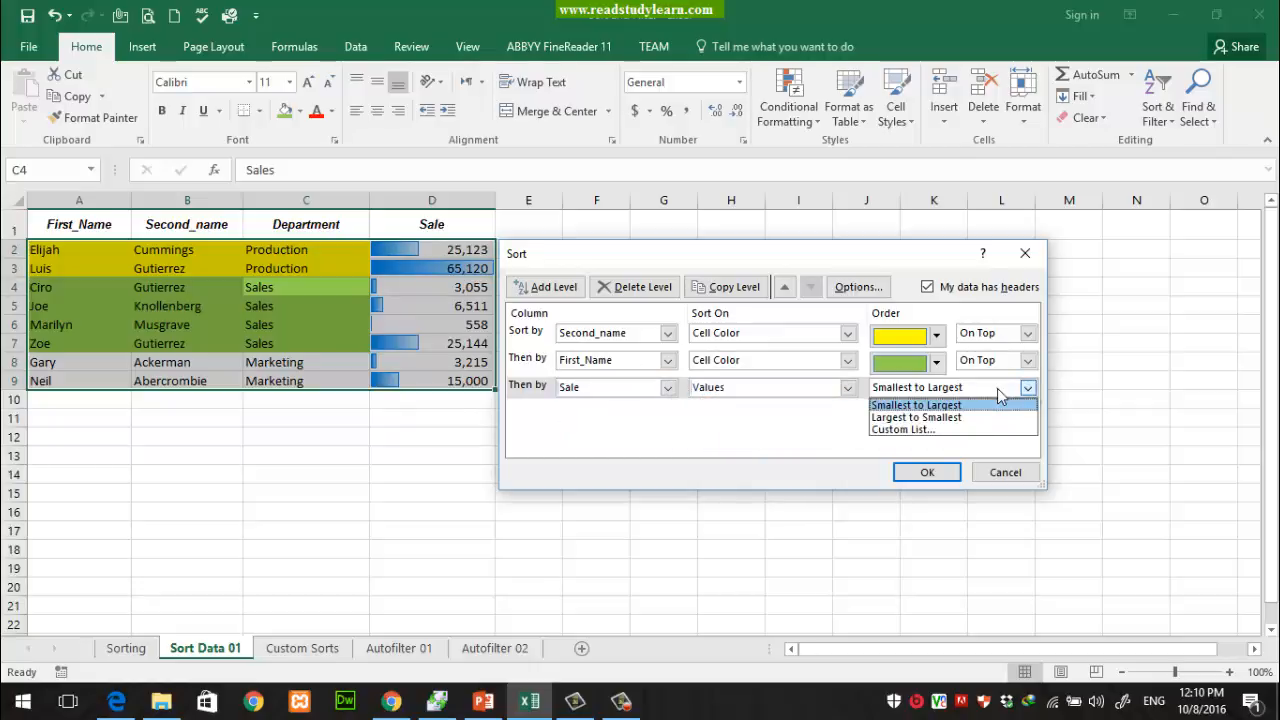
{"action": "left_click", "coordinate": [916, 416]}
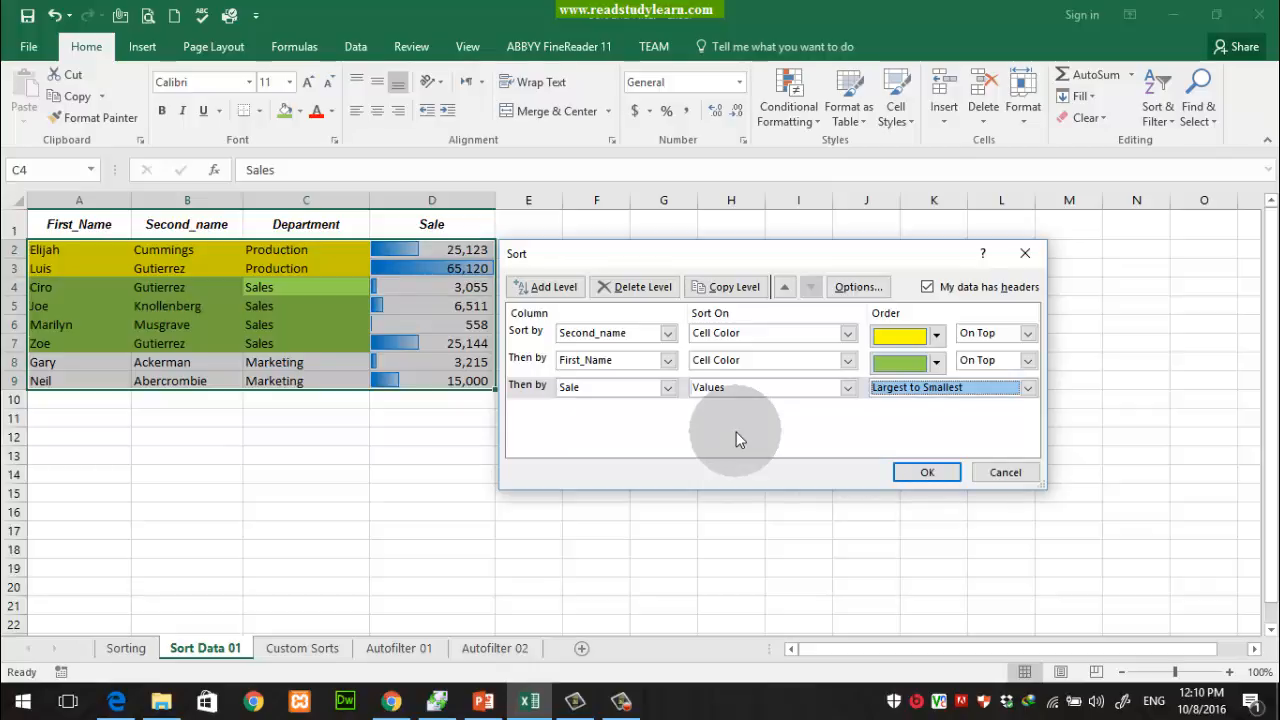
{"action": "left_click", "coordinate": [922, 472]}
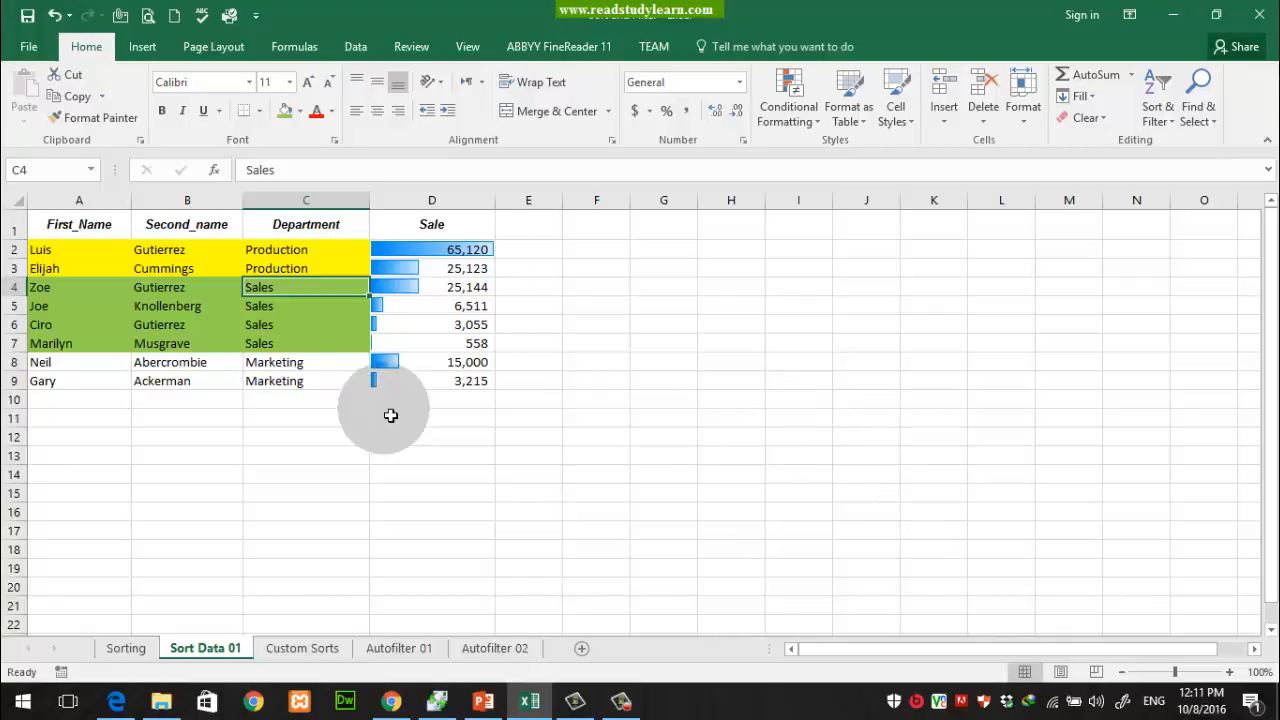
{"action": "left_click", "coordinate": [424, 386]}
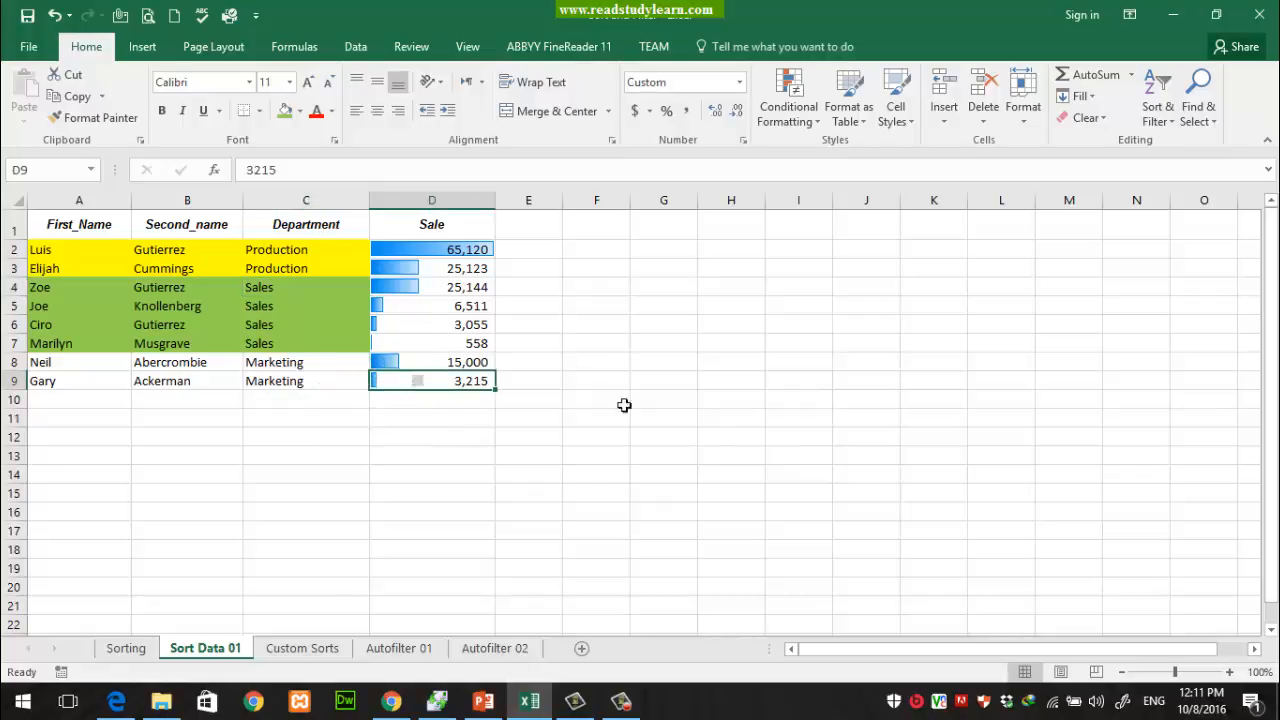
Reopen the custom sort, set the Sale level's order to Smallest to Largest, and apply the sort
{"action": "left_click", "coordinate": [98, 249]}
{"action": "left_click", "coordinate": [1157, 113]}
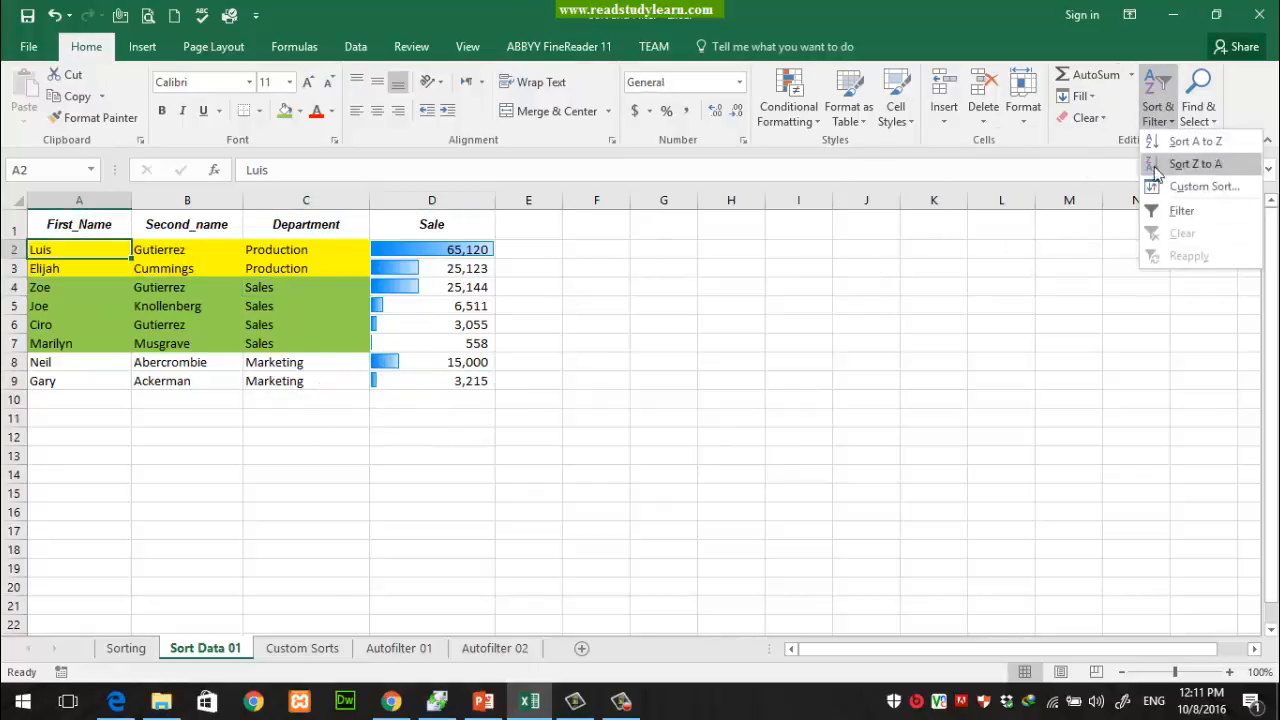
{"action": "left_click", "coordinate": [1175, 192]}
{"action": "left_click_drag", "start_coordinate": [760, 264], "coordinate": [807, 256]}
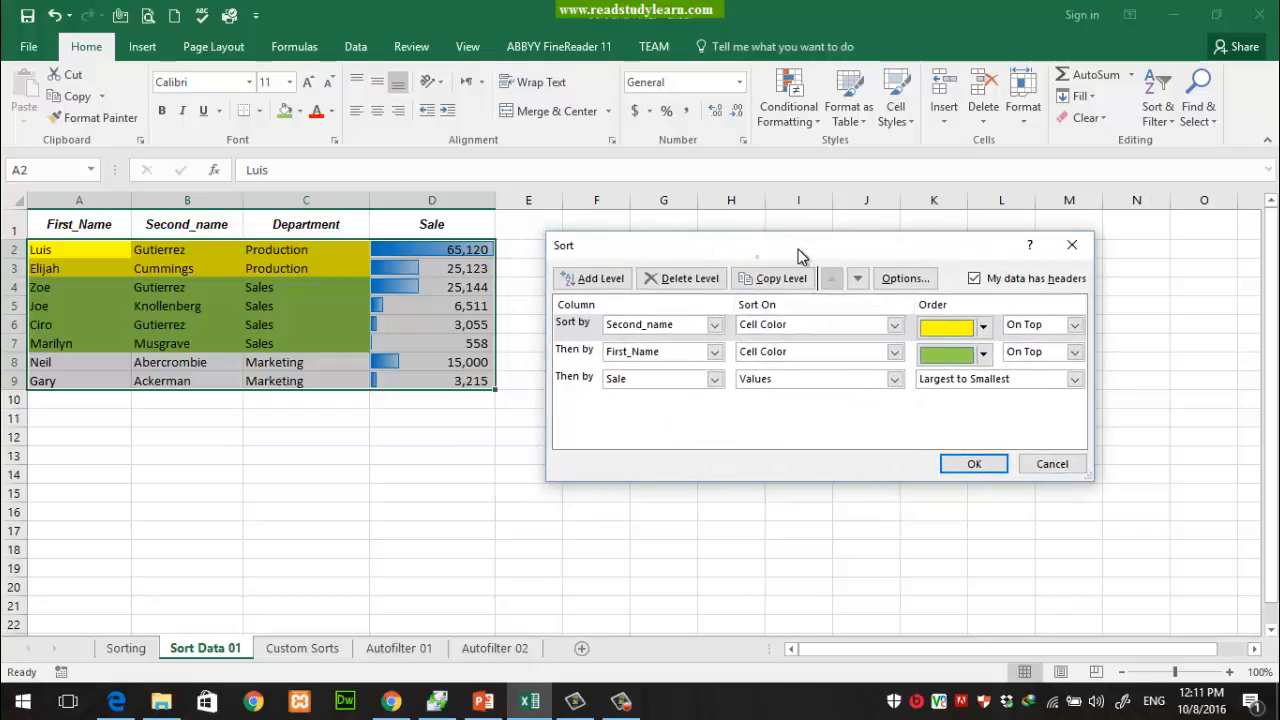
{"action": "left_click", "coordinate": [571, 333]}
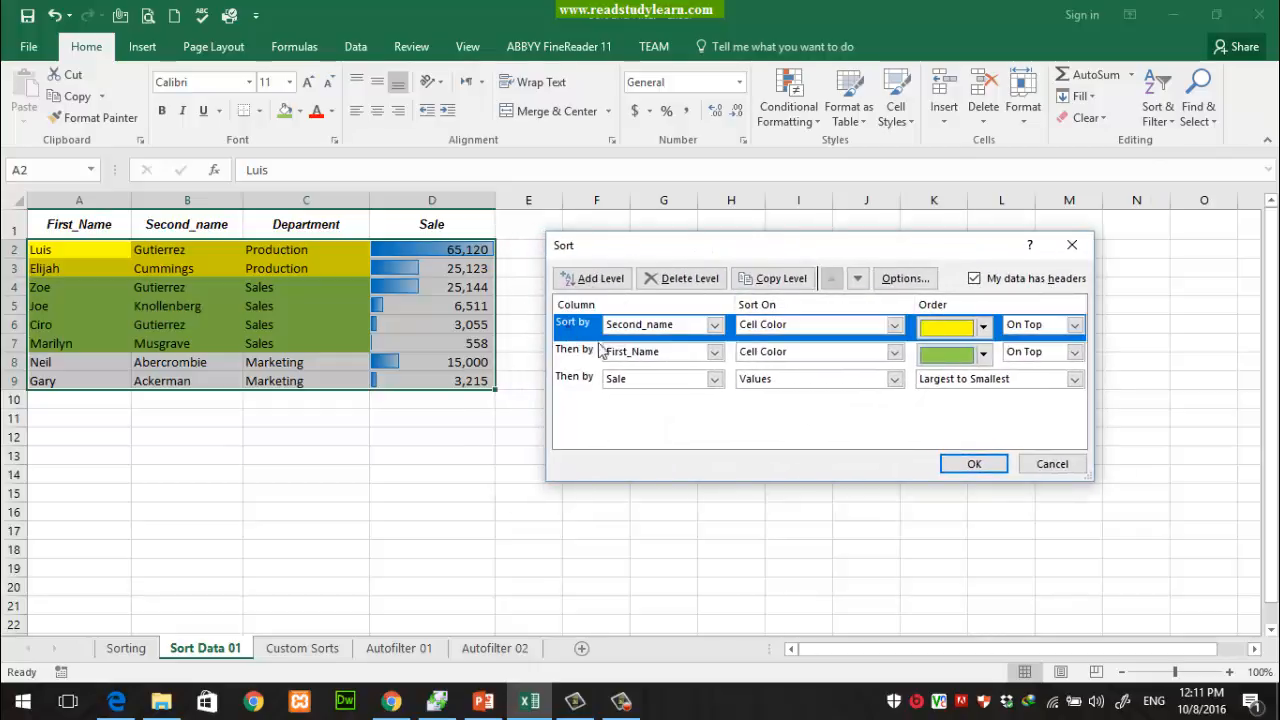
{"action": "left_click", "coordinate": [577, 350]}
{"action": "left_click", "coordinate": [566, 382]}
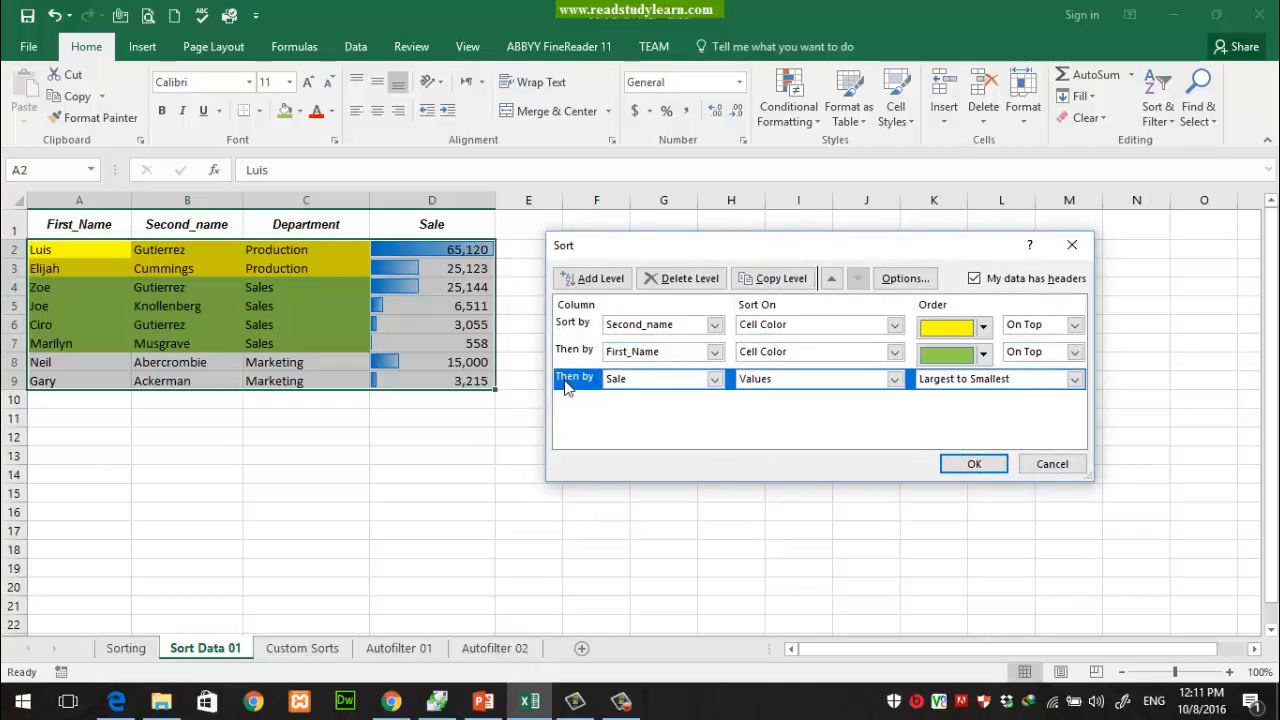
{"action": "left_click", "coordinate": [574, 328]}
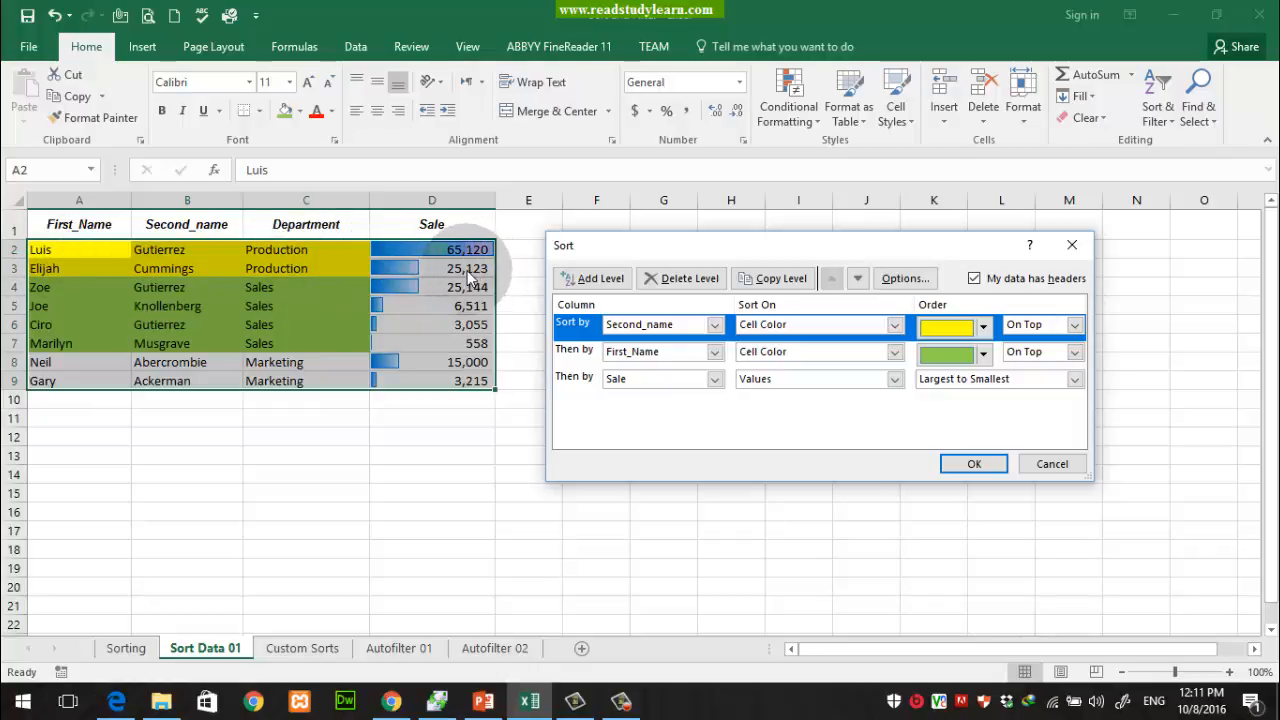
{"action": "left_click", "coordinate": [577, 358]}
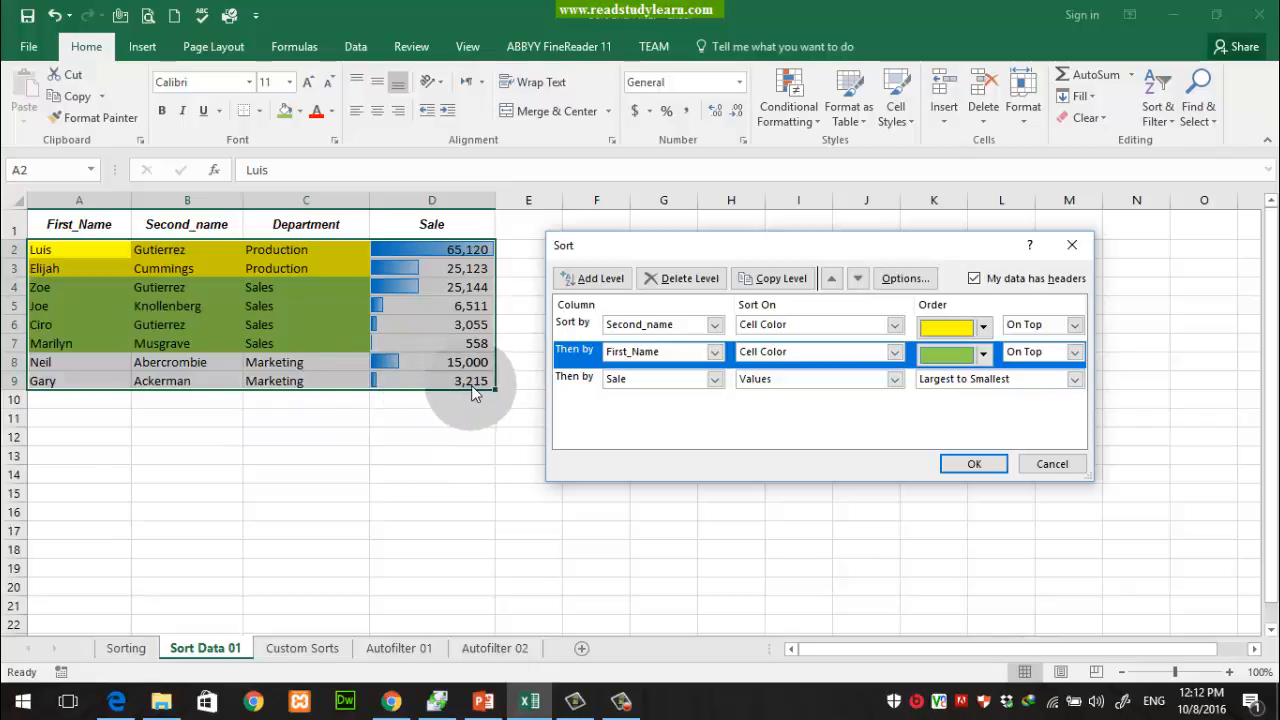
{"action": "left_click", "coordinate": [961, 382]}
{"action": "left_click", "coordinate": [962, 400]}
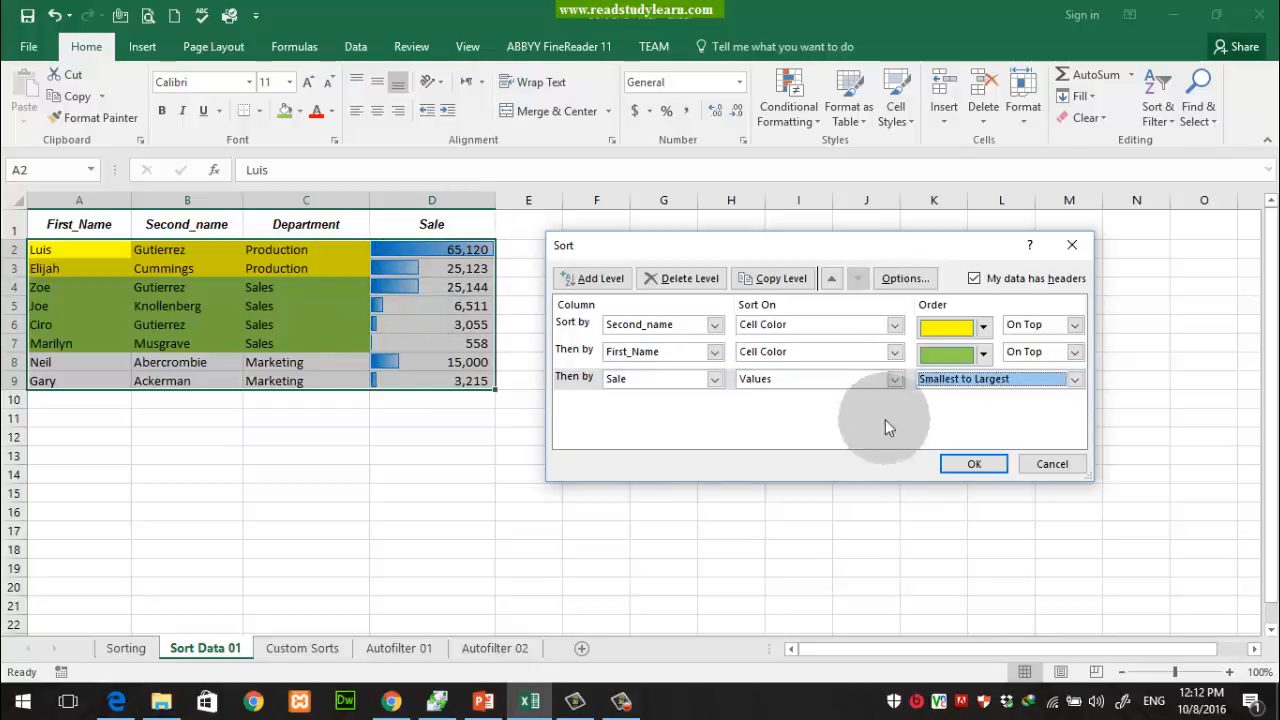
{"action": "left_click", "coordinate": [972, 462]}
{"action": "left_click", "coordinate": [460, 250]}
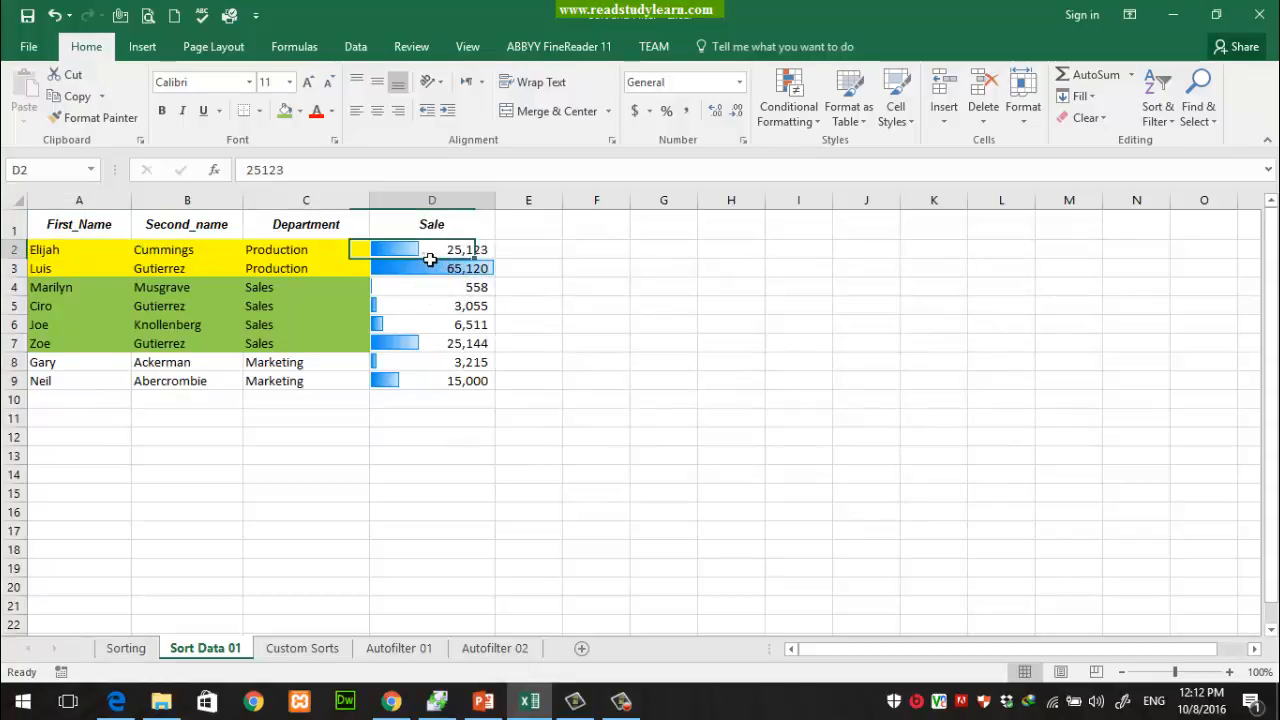
{"action": "left_click", "coordinate": [472, 271]}
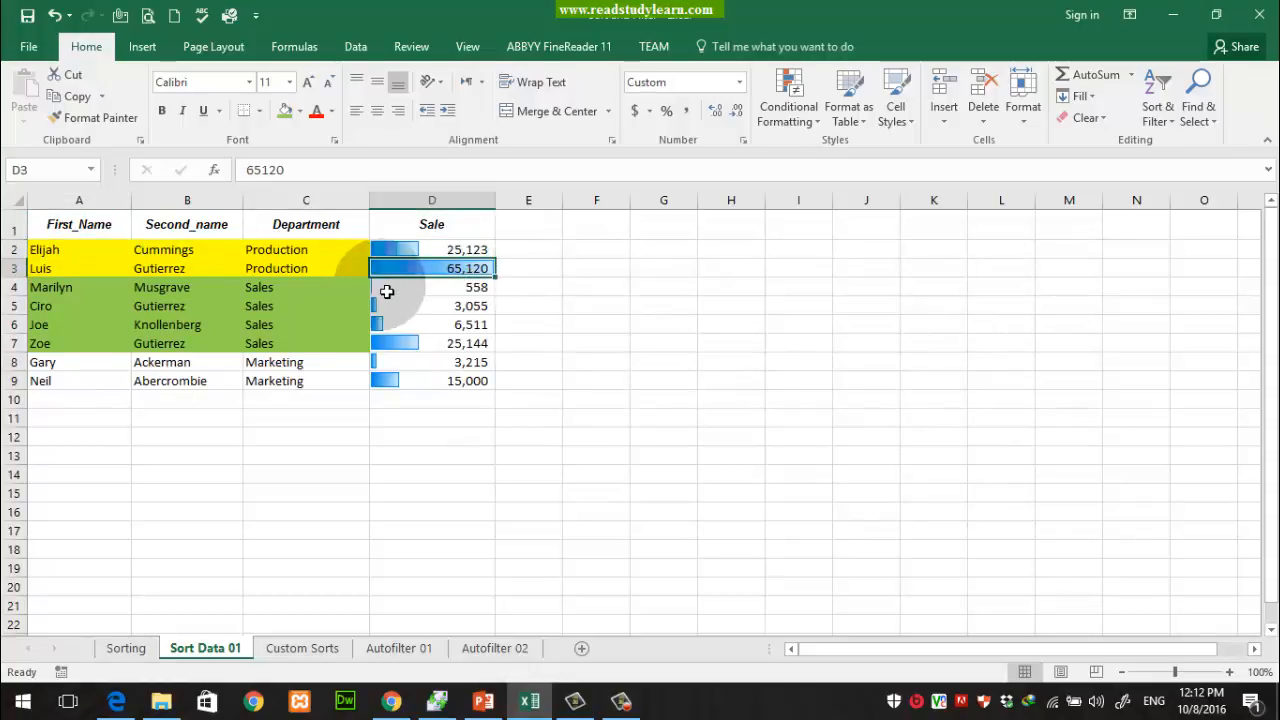
{"action": "left_click", "coordinate": [434, 293]}
{"action": "left_click", "coordinate": [430, 306]}
{"action": "left_click", "coordinate": [432, 325]}
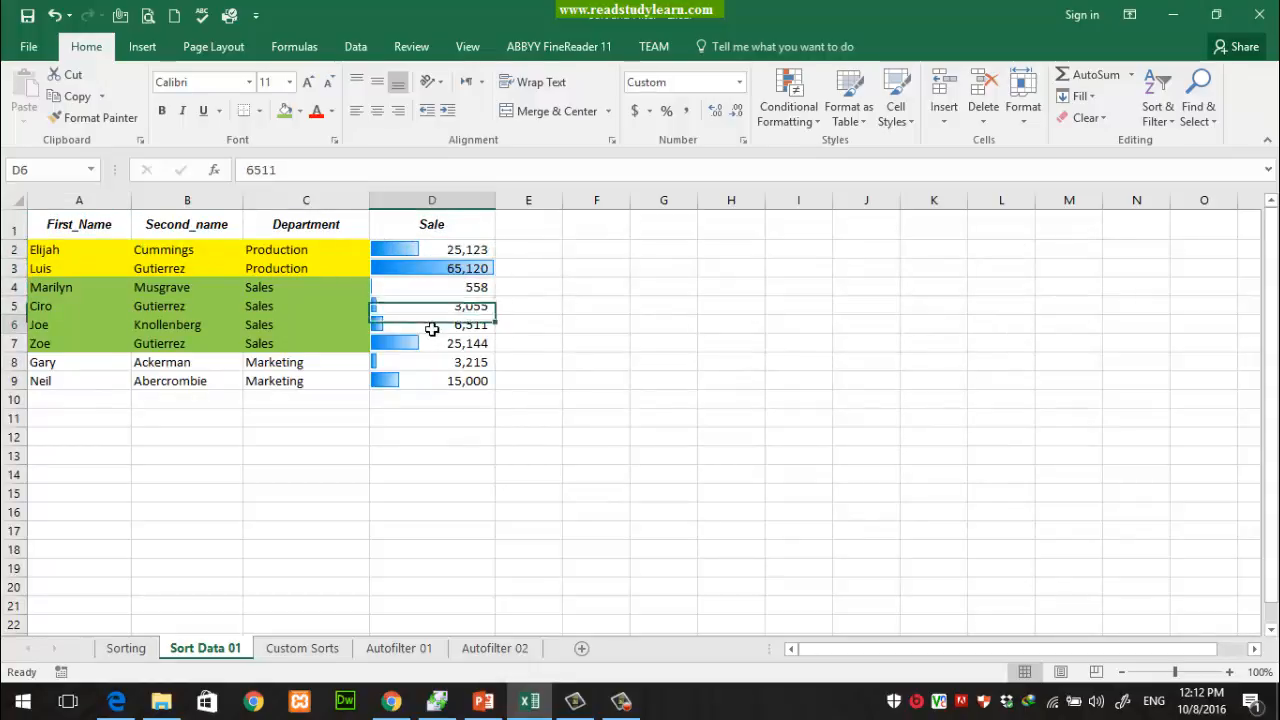
Check the order of the Sale values within the green and uncolored row groups of the sorted table
{"action": "left_click", "coordinate": [440, 343]}
{"action": "left_click", "coordinate": [455, 365]}
{"action": "left_click", "coordinate": [452, 383]}
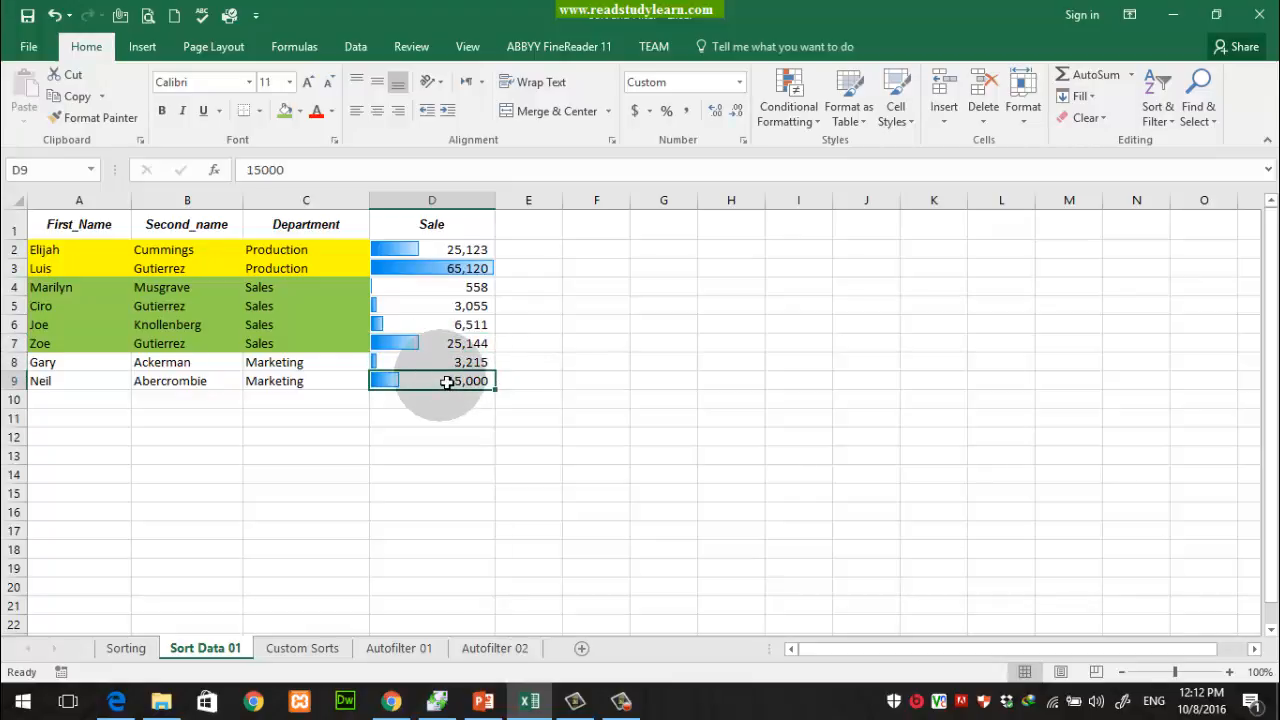
{"action": "left_click", "coordinate": [598, 289]}
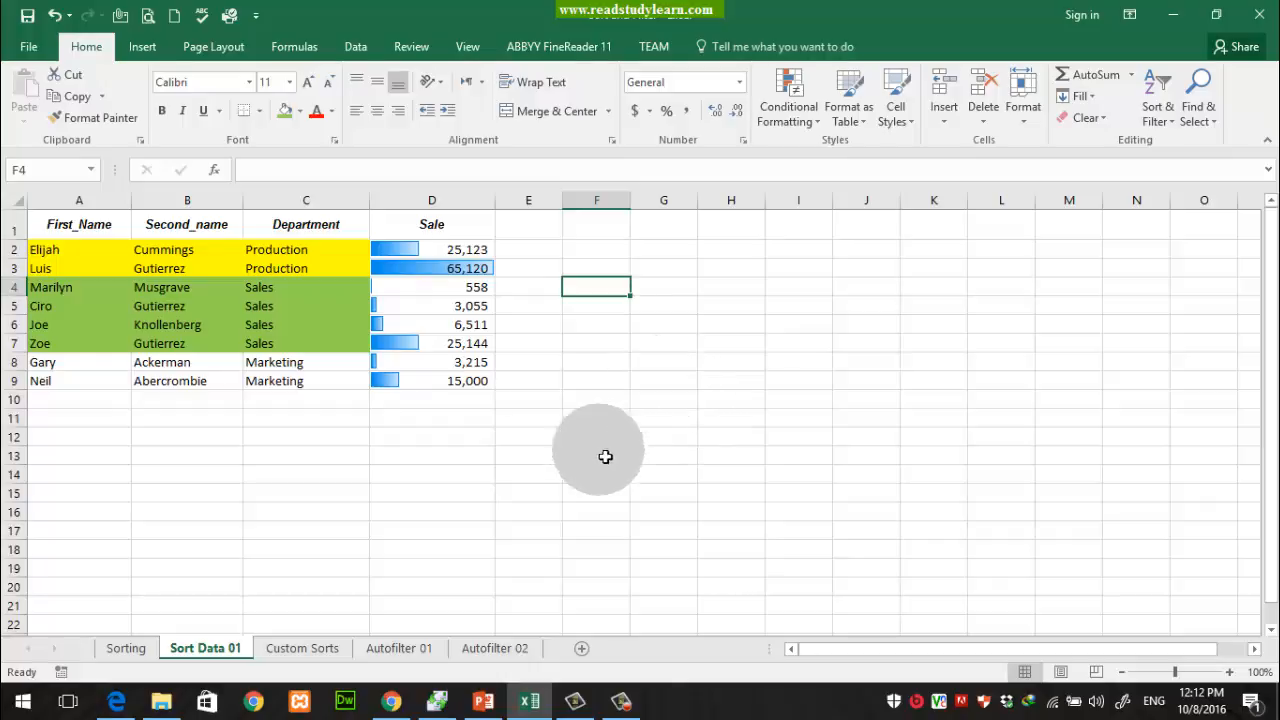
{"action": "left_click", "coordinate": [482, 438]}
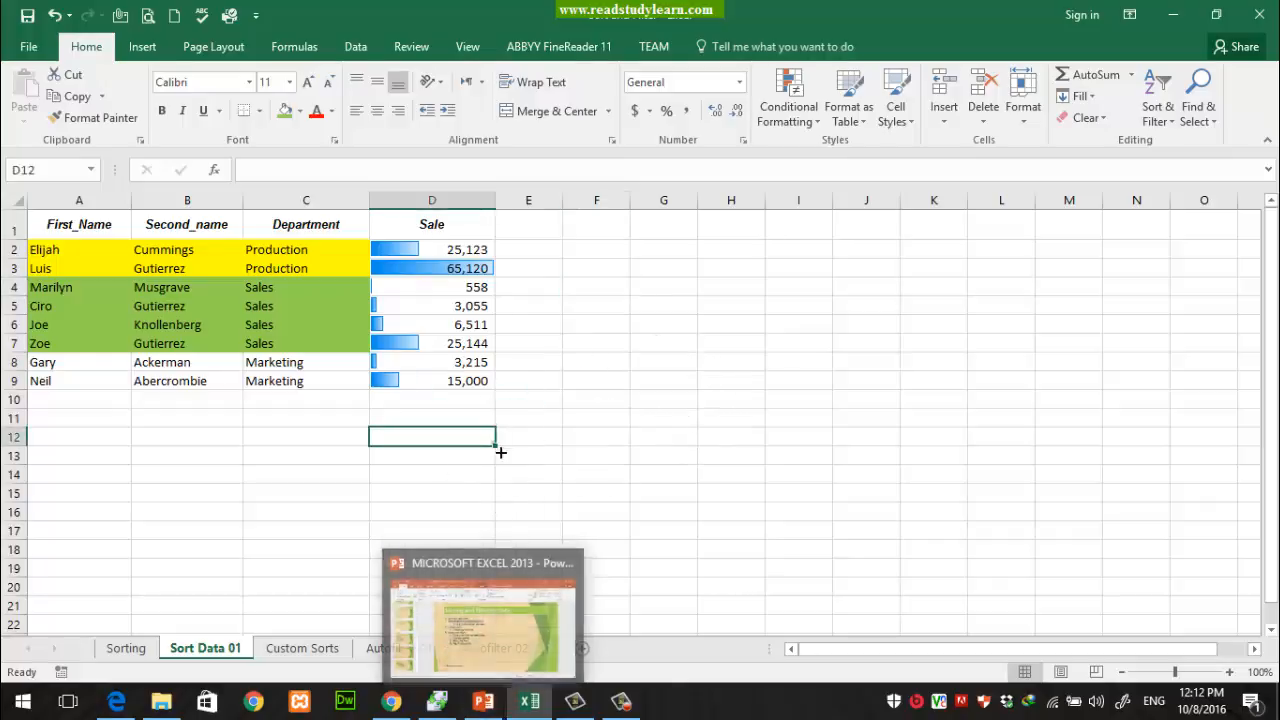
Switch to the PowerPoint presentation and select the "Sorting data by multiple columns" item with its sub-item on the "Sorting and filtering data" slide
{"action": "left_click", "coordinate": [483, 701]}
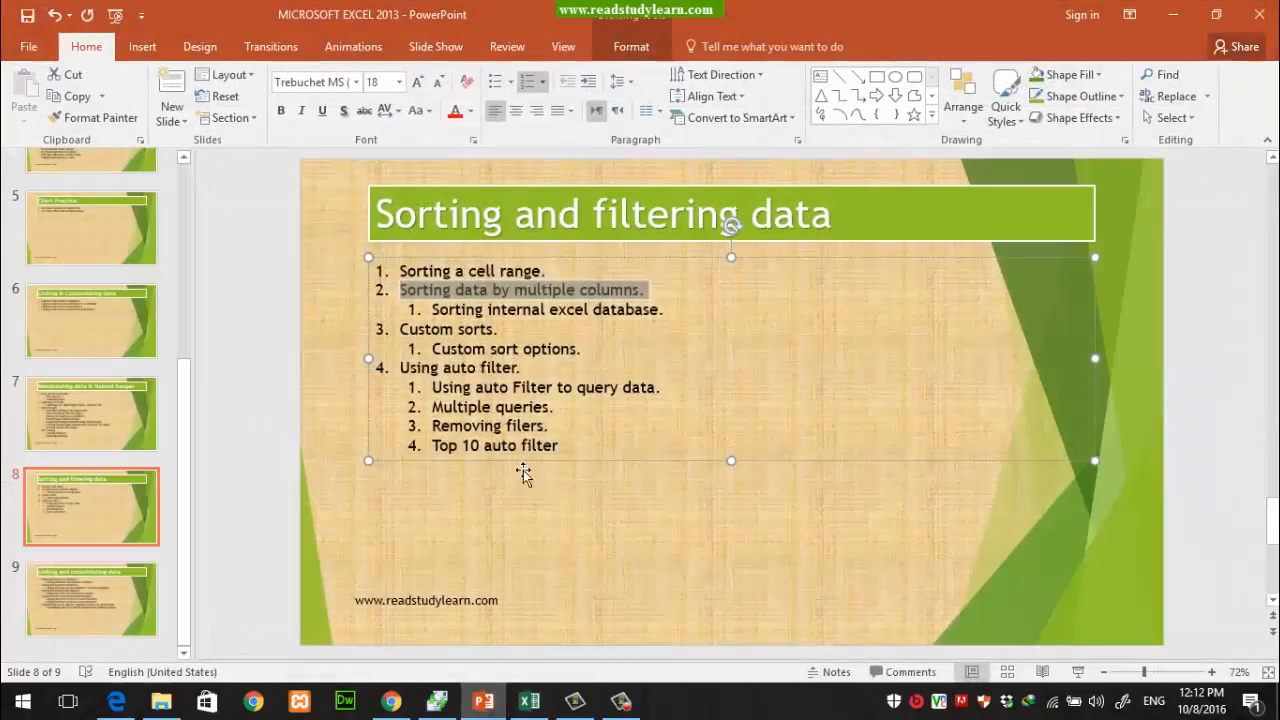
{"action": "left_click", "coordinate": [432, 291]}
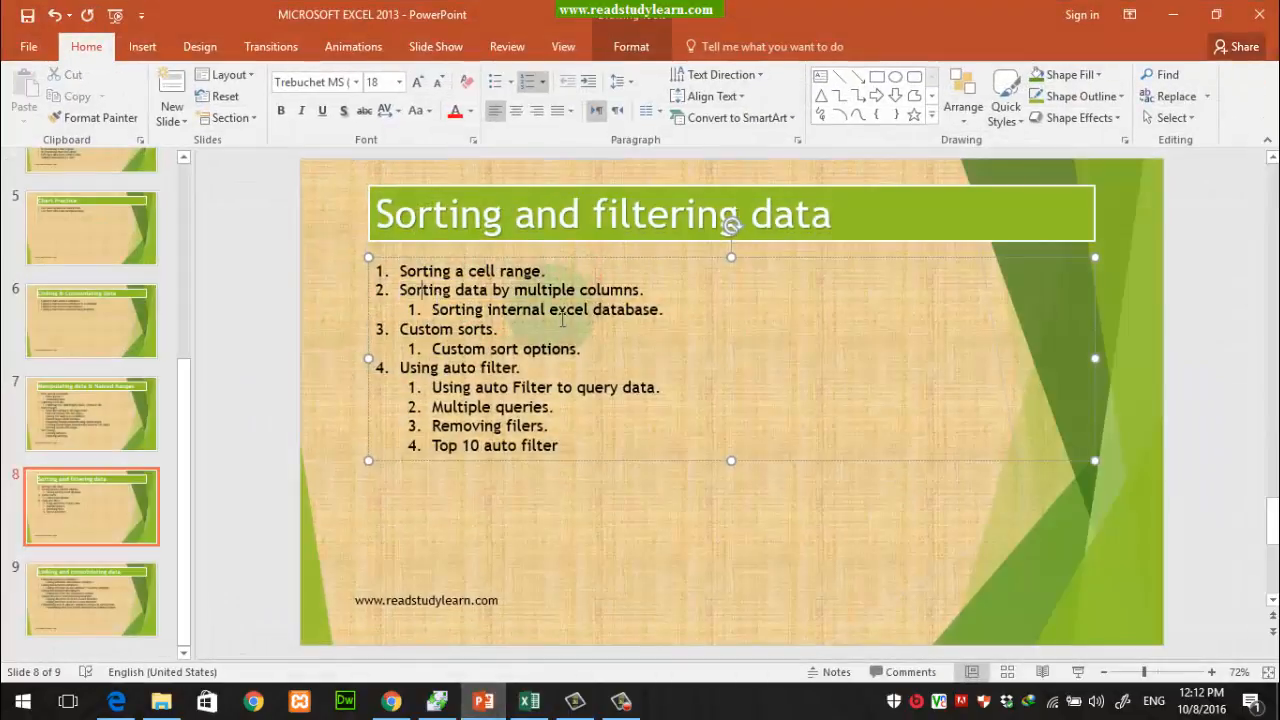
{"action": "left_click_drag", "start_coordinate": [432, 310], "coordinate": [658, 316]}
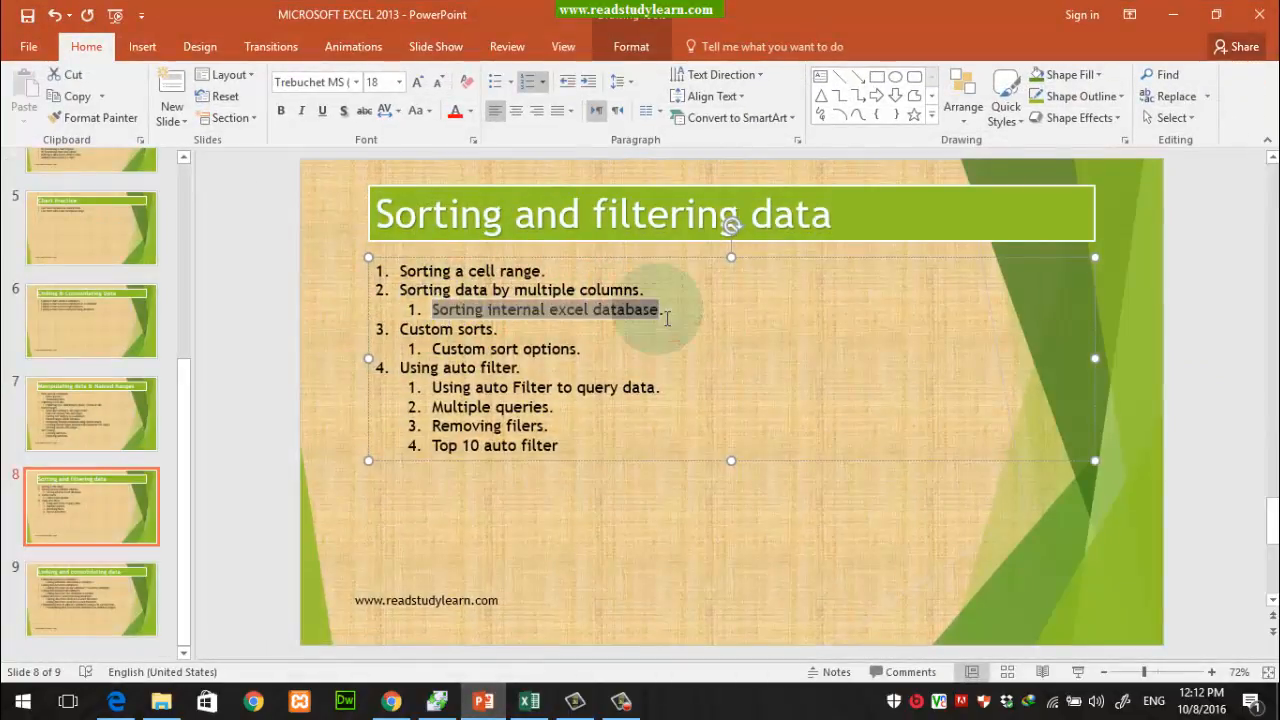
{"action": "left_click", "coordinate": [440, 312]}
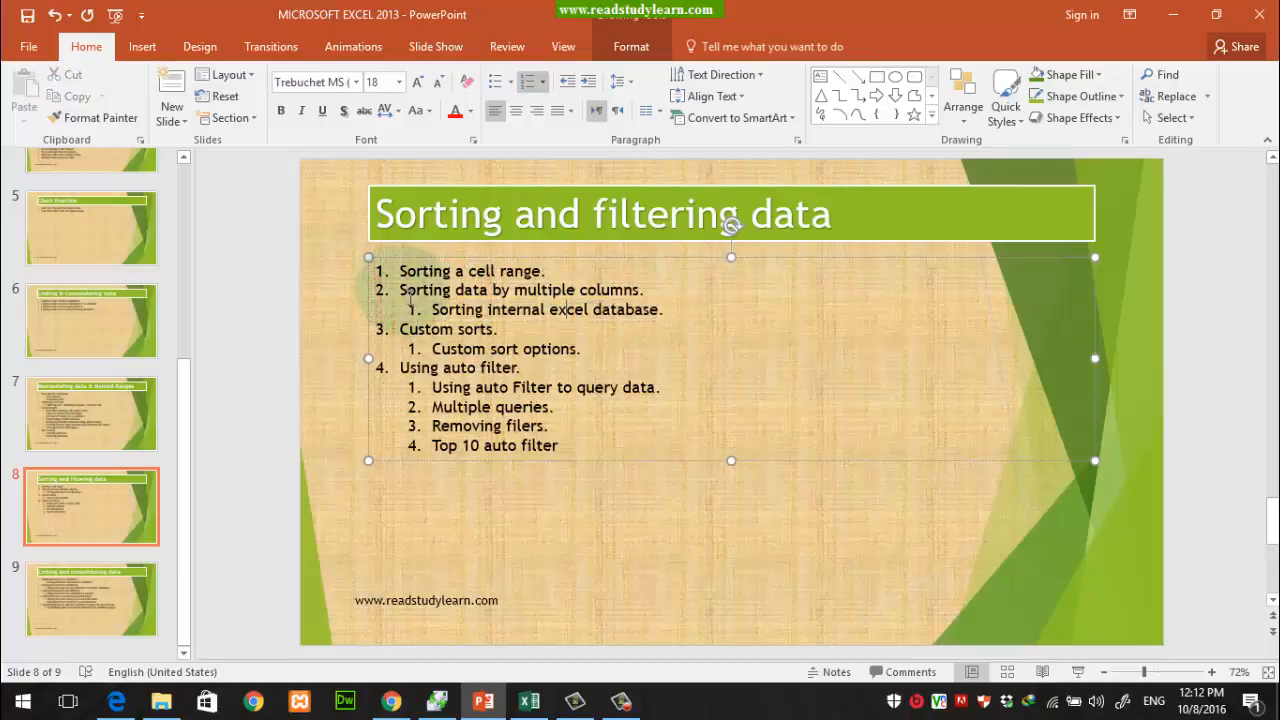
{"action": "left_click_drag", "start_coordinate": [400, 290], "coordinate": [670, 314]}
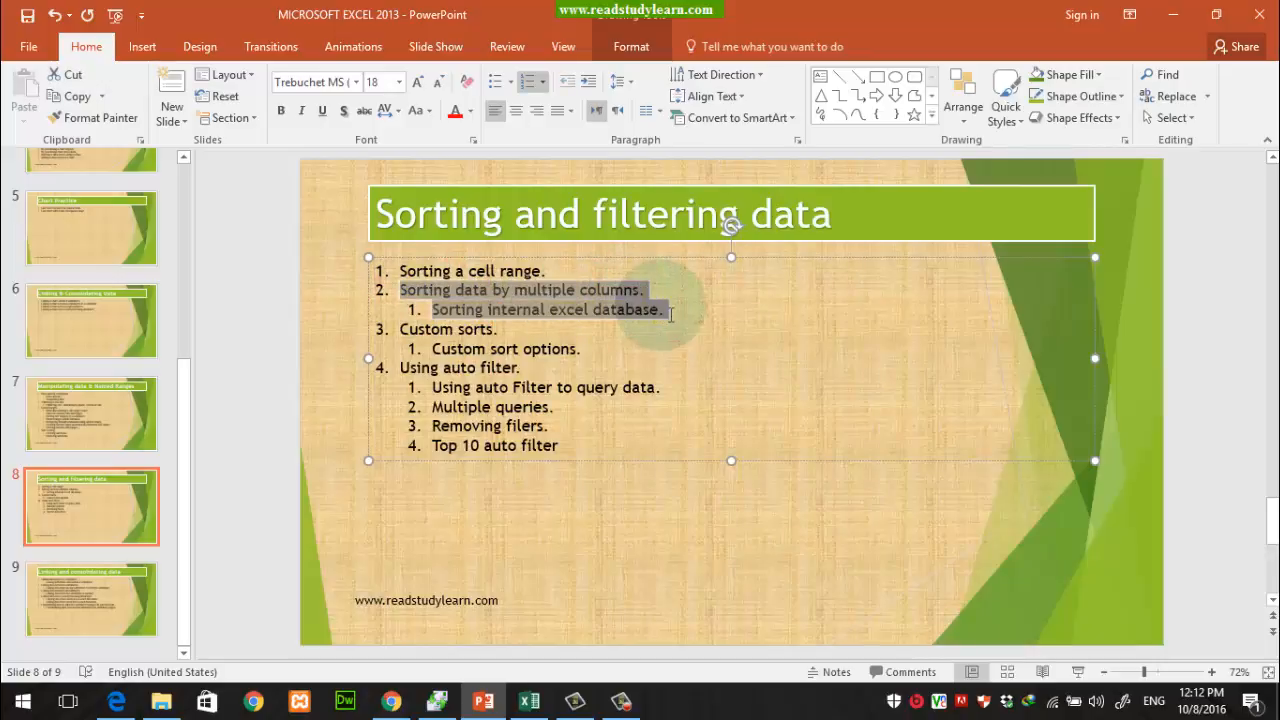